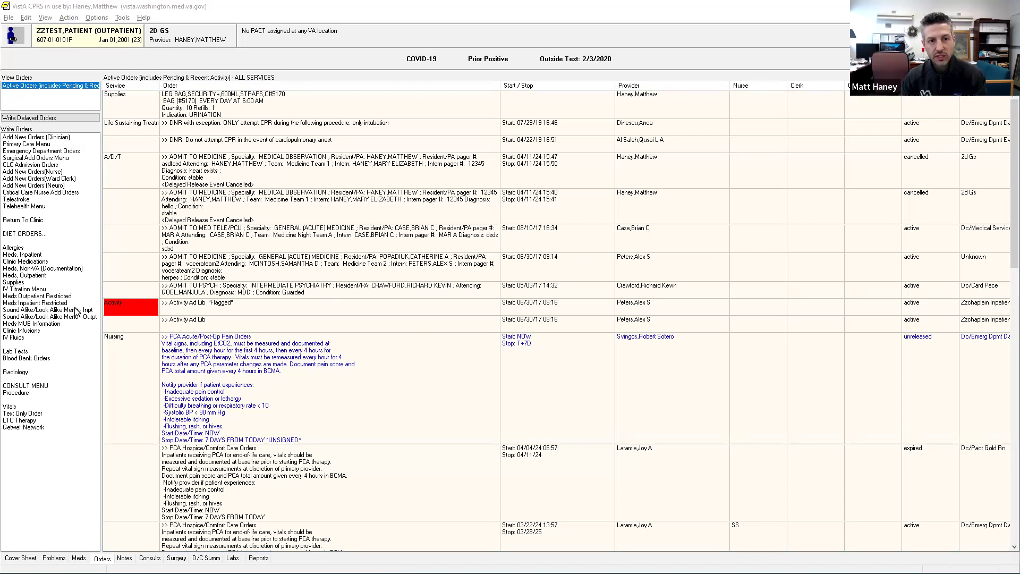
- Examine the Generics H-P and INSULINS lists in the inpatient Sound Alike/Look Alike Menu, closing the menu when finished
{"action": "left_click", "coordinate": [75, 310]}
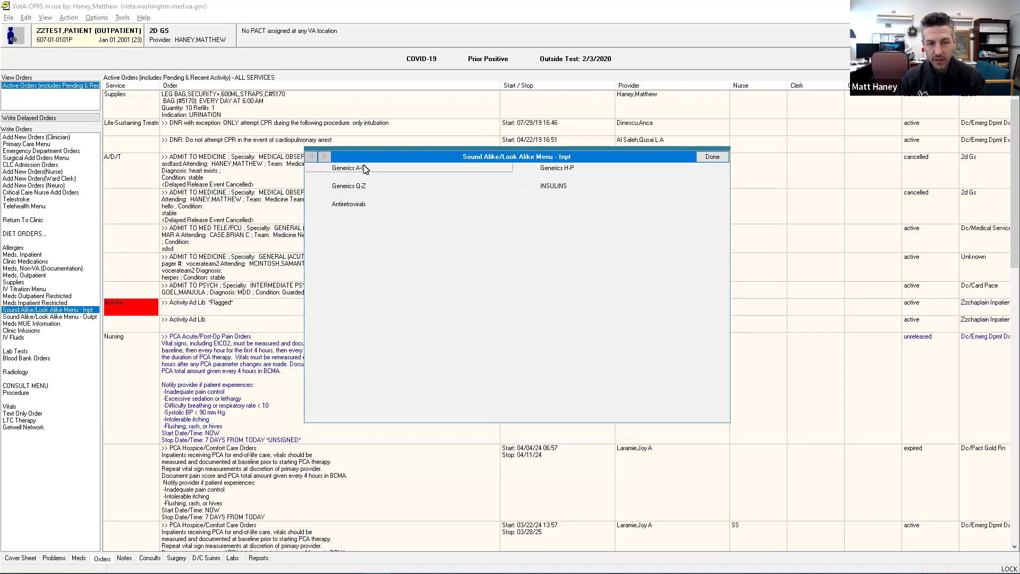
{"action": "left_click", "coordinate": [563, 187]}
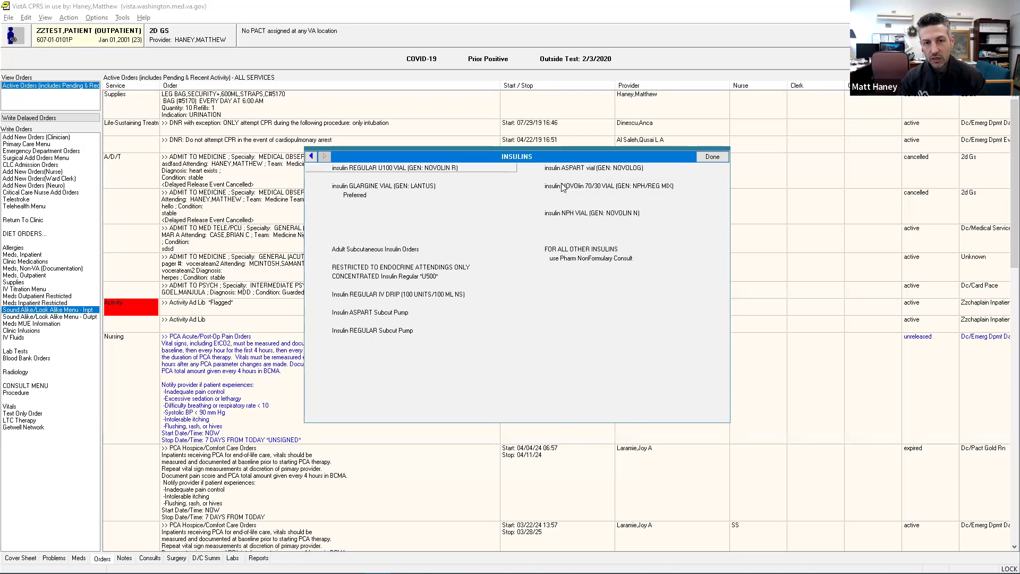
{"action": "left_click", "coordinate": [313, 157]}
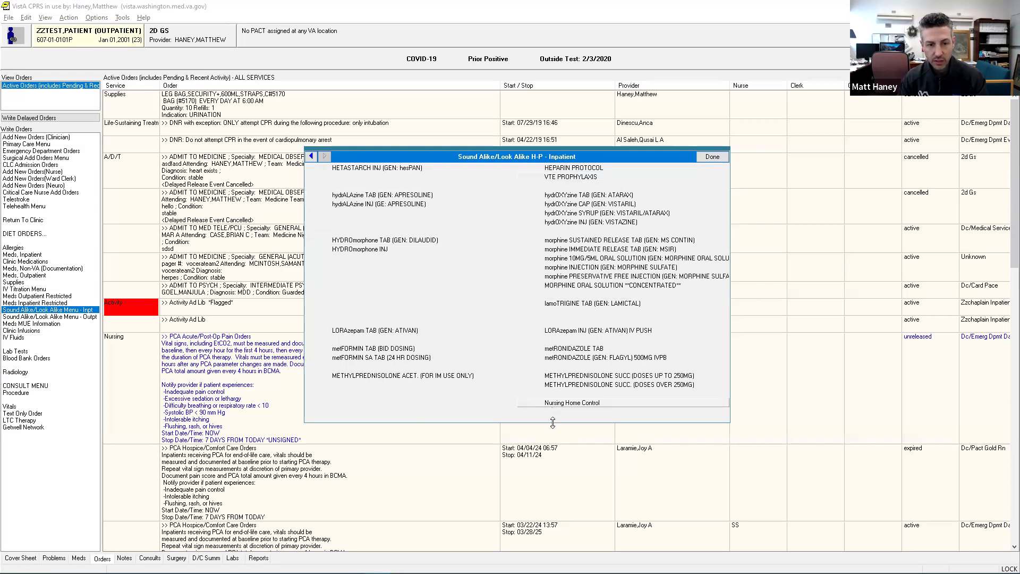
{"action": "left_click_drag", "start_coordinate": [552, 423], "coordinate": [553, 443]}
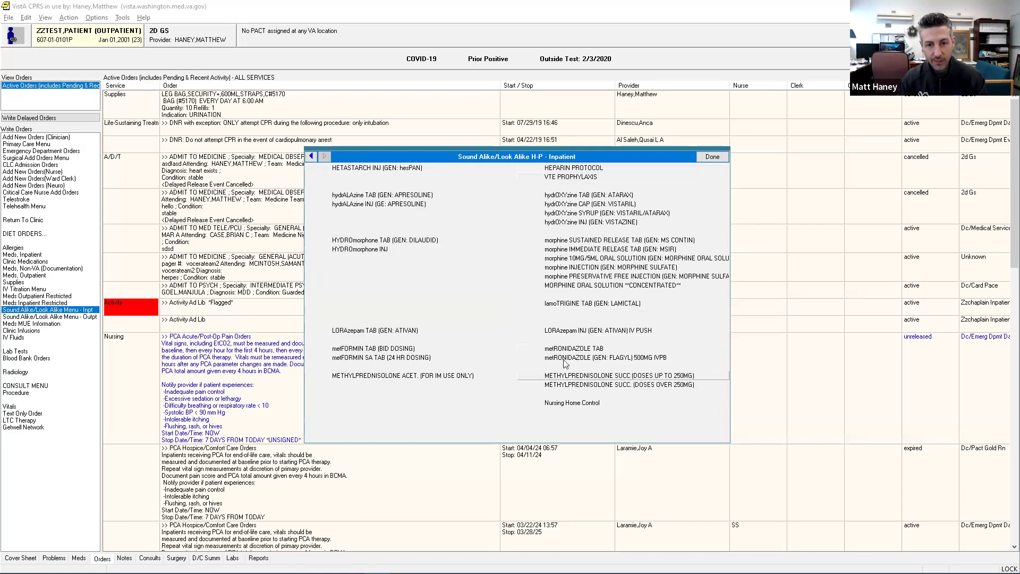
{"action": "left_click", "coordinate": [312, 157]}
{"action": "left_click", "coordinate": [551, 188]}
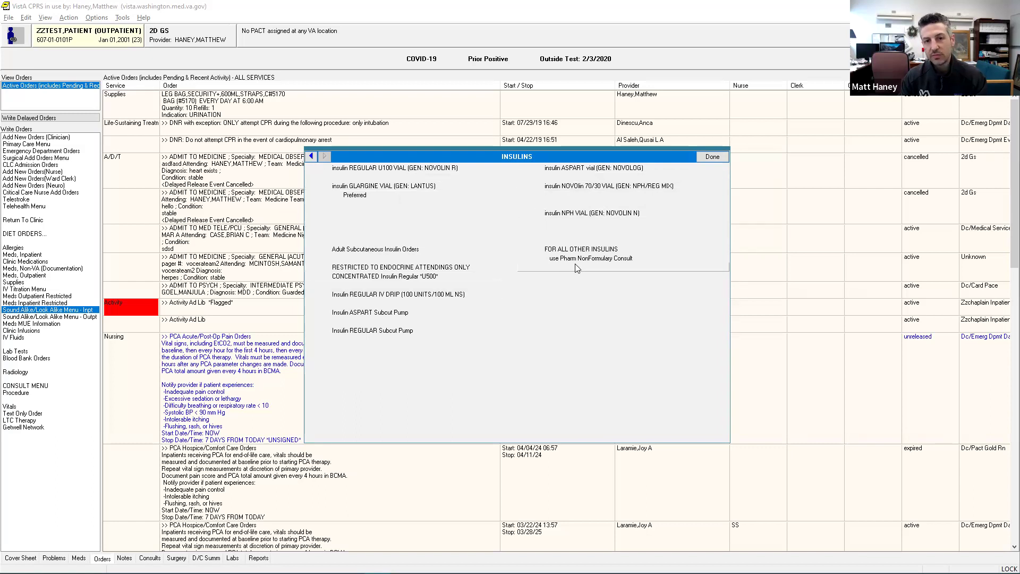
{"action": "left_click", "coordinate": [311, 157]}
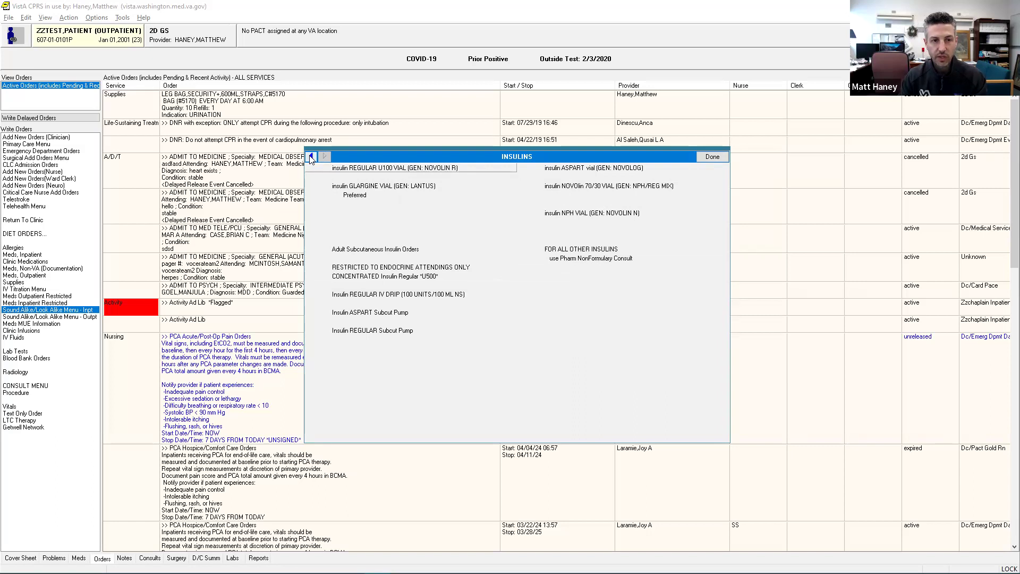
{"action": "left_click", "coordinate": [706, 157]}
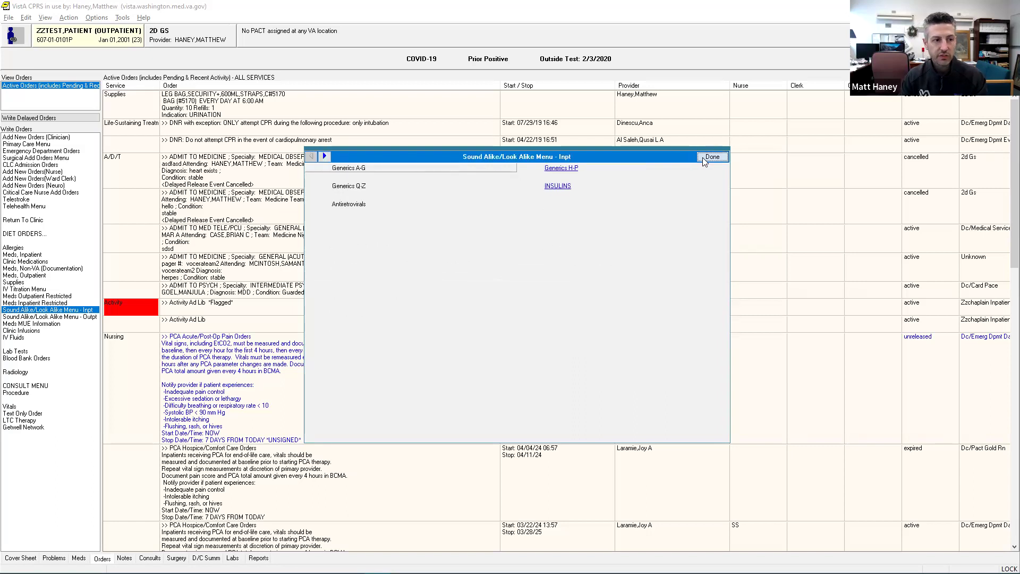
- Try inpatient medication orders for INSULIN NPH (NOVOLIN N) INJ and INSULIN REGULAR (NOVOLIN) INJ
{"action": "left_click", "coordinate": [27, 256]}
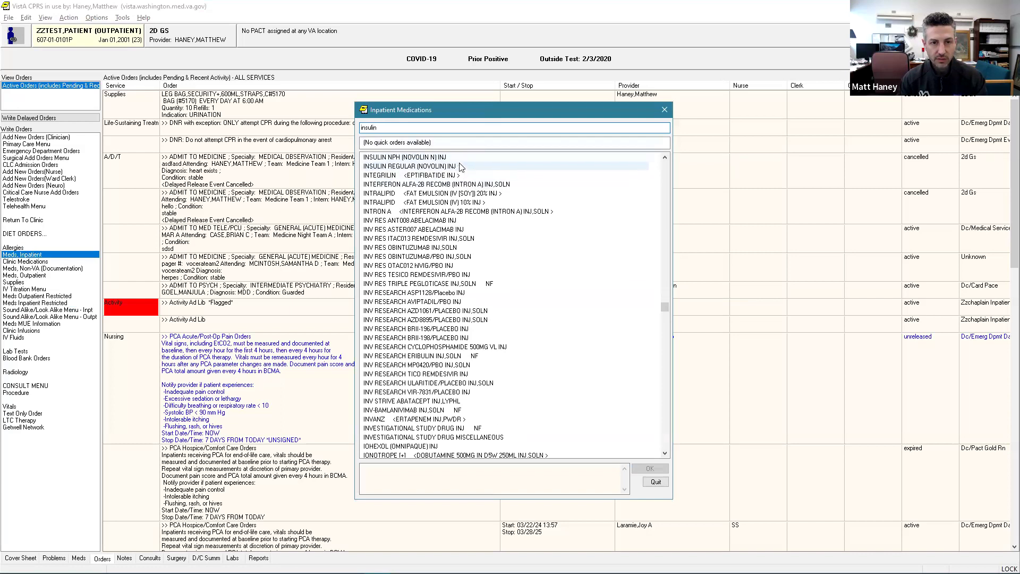
{"action": "double_click", "coordinate": [462, 158]}
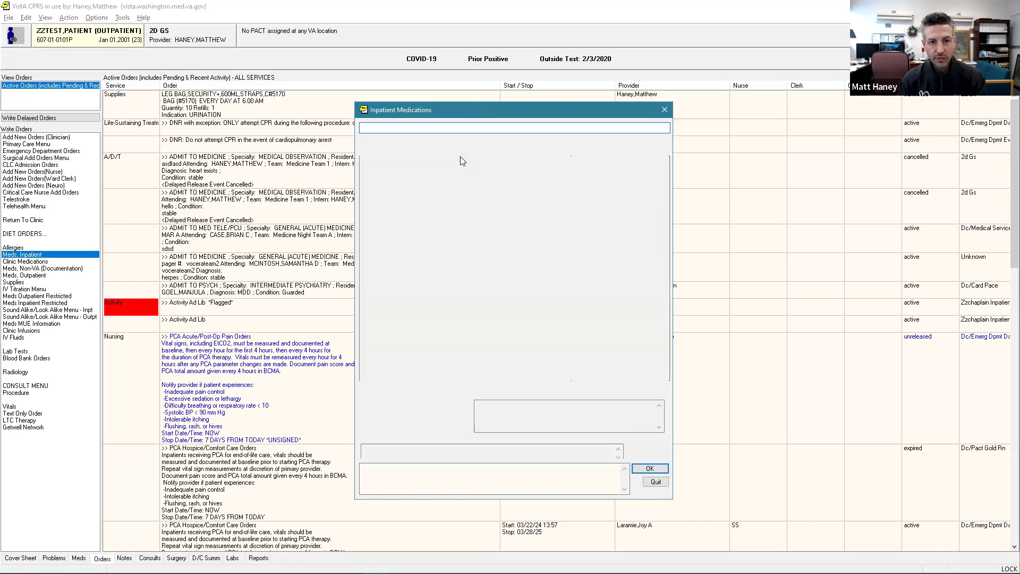
{"action": "left_click", "coordinate": [650, 128]}
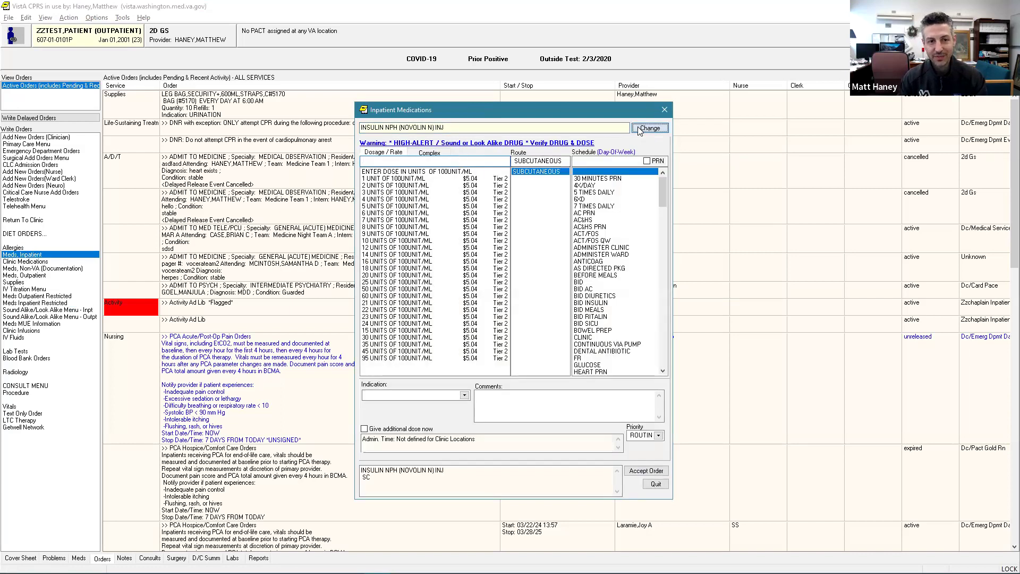
{"action": "double_click", "coordinate": [421, 166]}
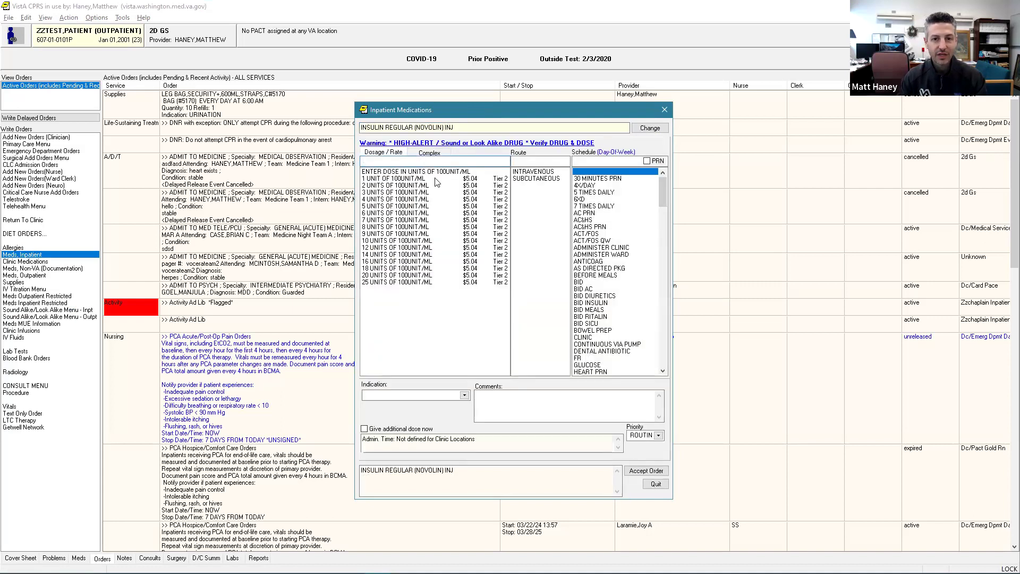
- Search the inpatient medications for heparin and quit the order entry, discarding the unsaved insulin order
{"action": "left_click", "coordinate": [648, 128]}
{"action": "type", "text": "h"}
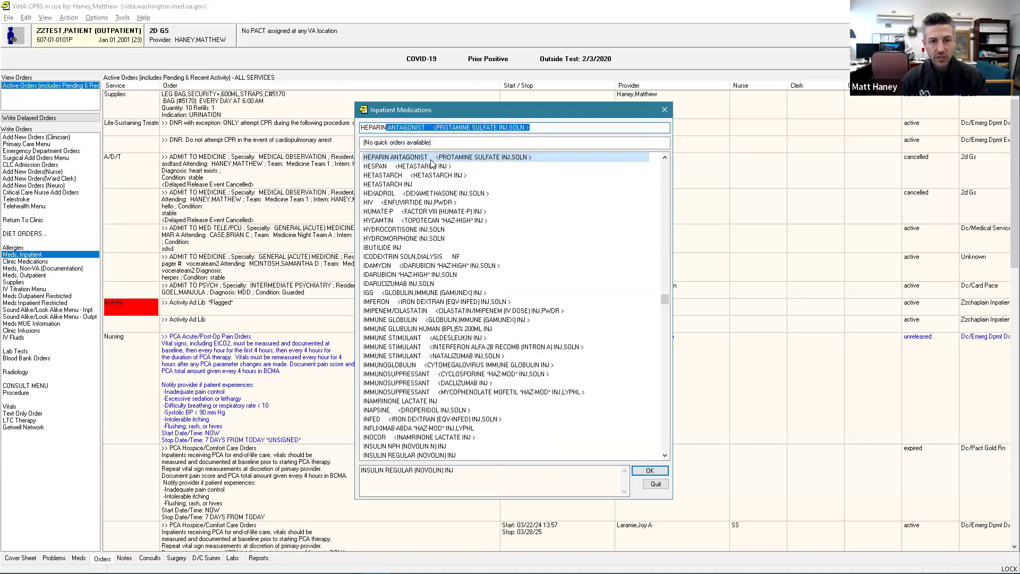
{"action": "left_click", "coordinate": [650, 471]}
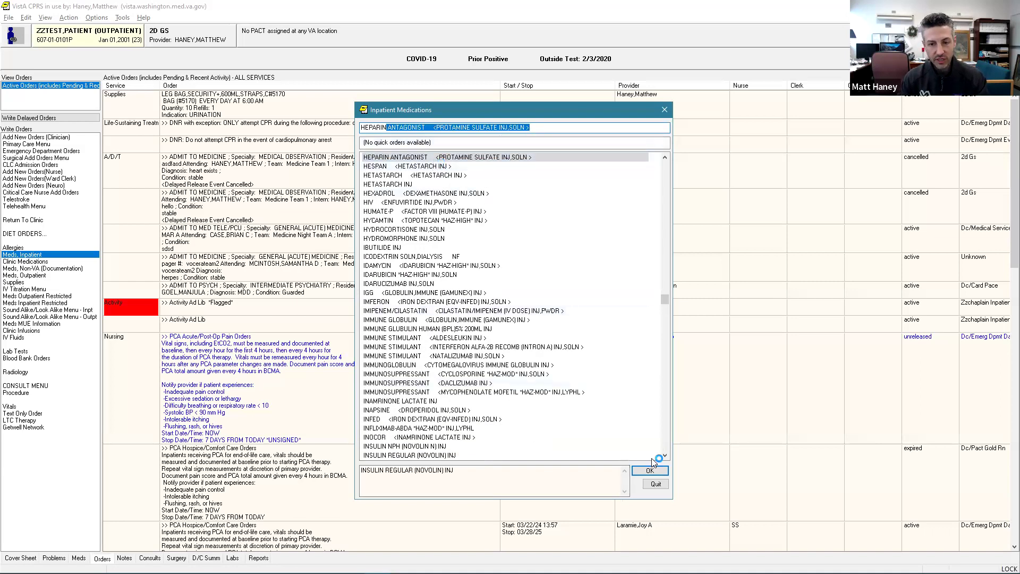
{"action": "left_click", "coordinate": [655, 483]}
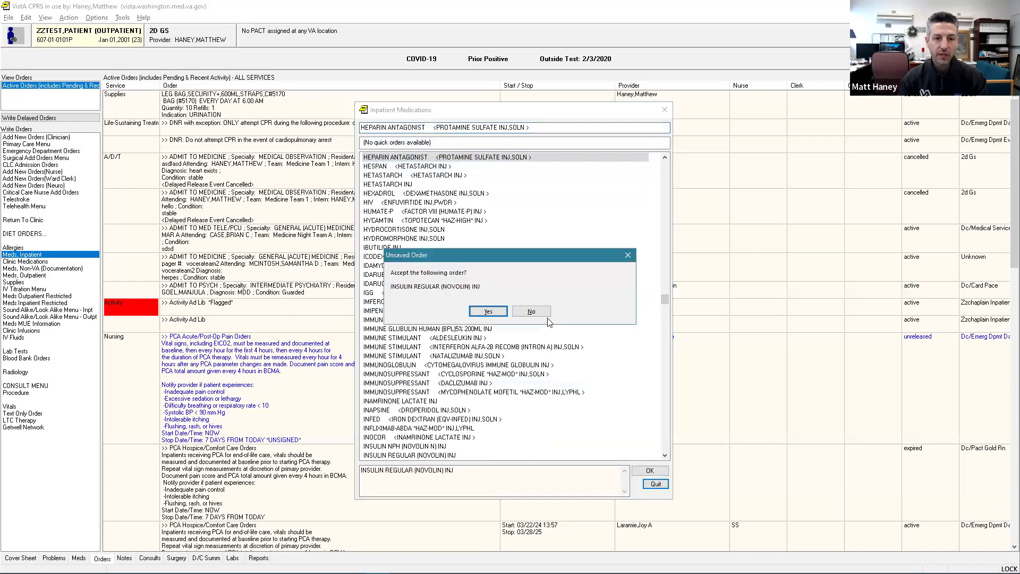
{"action": "left_click", "coordinate": [531, 312]}
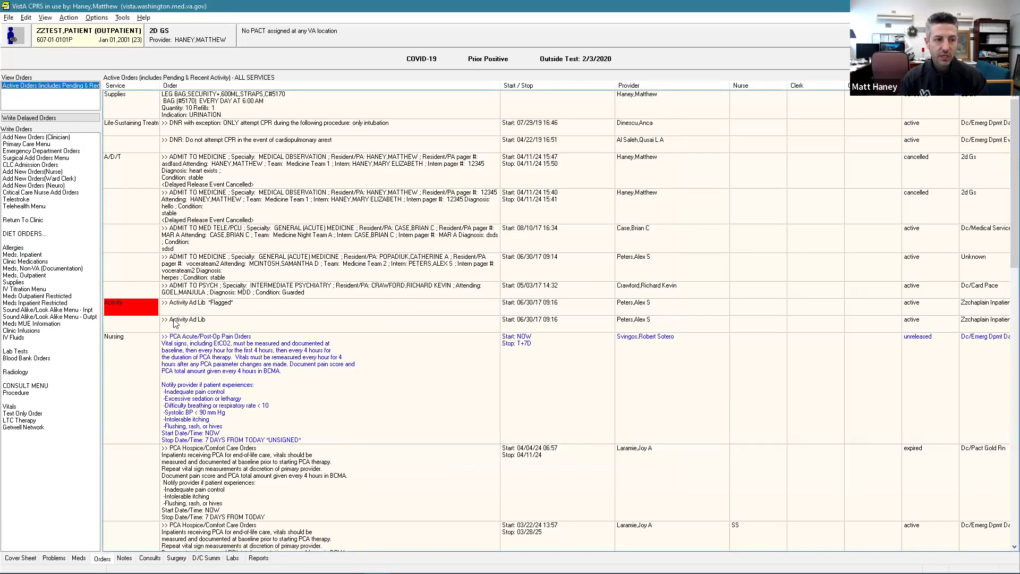
- Review the Meds MUE Information menu in an enlarged window for drugs requiring an MUE and their ordering instructions, closing it when finished
{"action": "left_click", "coordinate": [51, 312]}
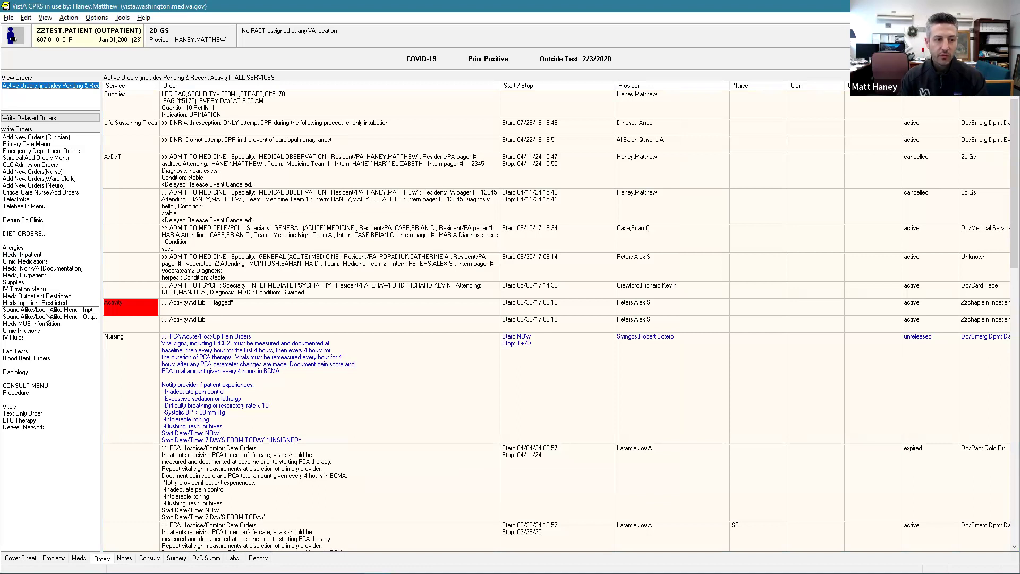
{"action": "left_click", "coordinate": [26, 324]}
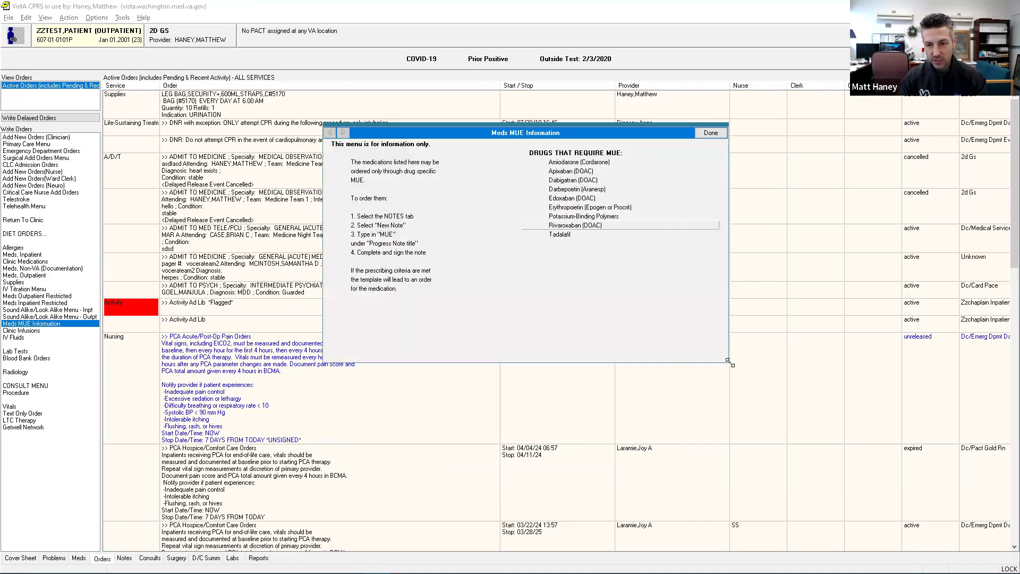
{"action": "left_click_drag", "start_coordinate": [729, 362], "coordinate": [822, 432]}
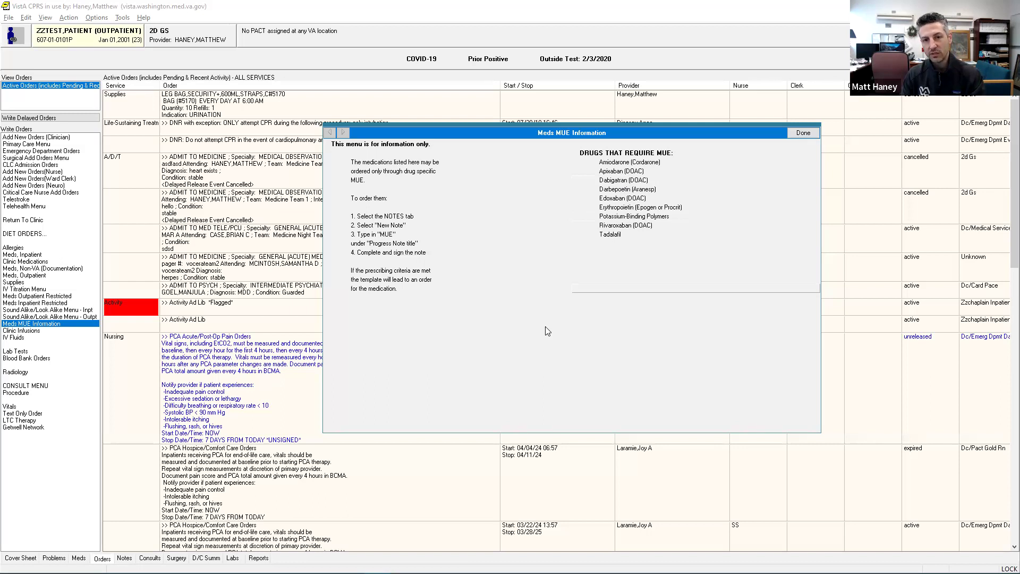
{"action": "left_click", "coordinate": [804, 133]}
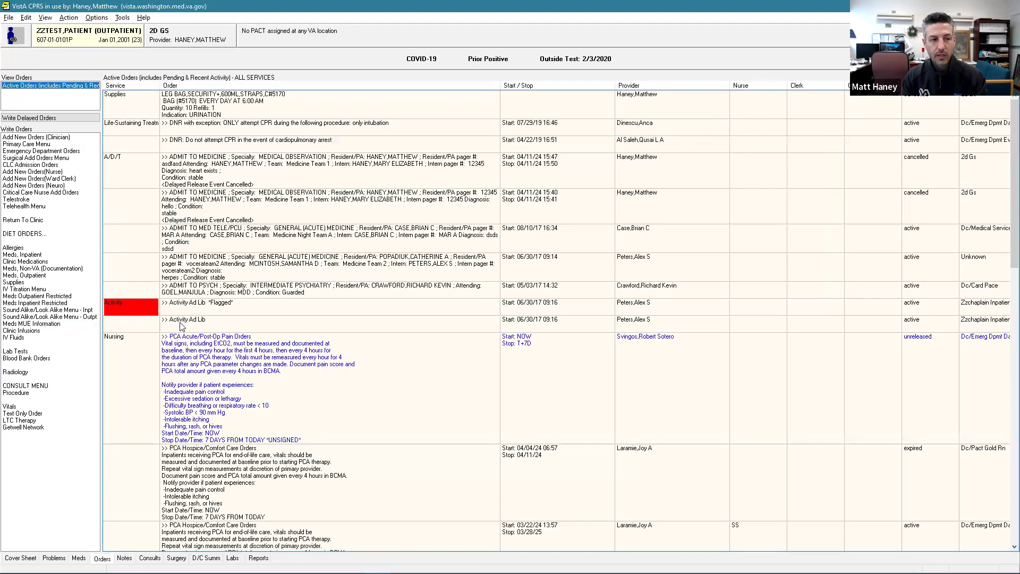
- Start an IV fluids order for normal saline (SODIUM CHLORIDE 0.9% INJ) with a volume of 1000 ML
{"action": "left_click", "coordinate": [19, 338]}
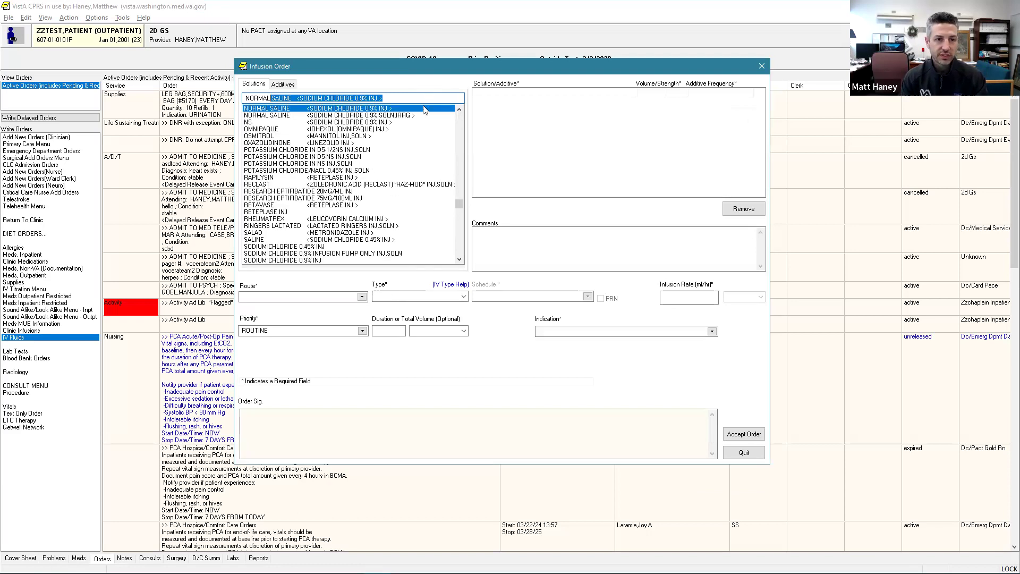
{"action": "left_click", "coordinate": [273, 110]}
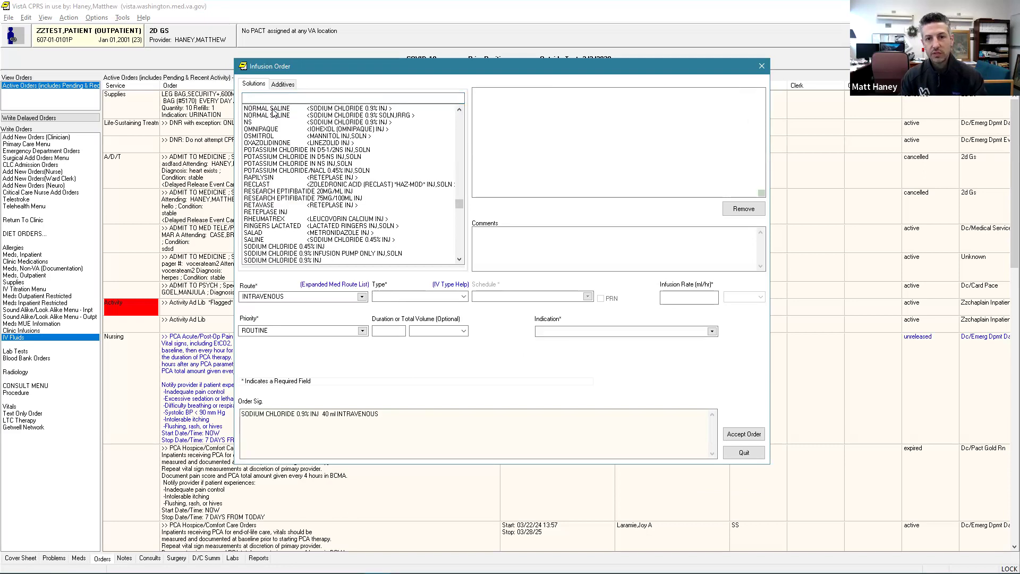
{"action": "left_click", "coordinate": [661, 93]}
{"action": "left_click_drag", "start_coordinate": [660, 132], "coordinate": [661, 141]}
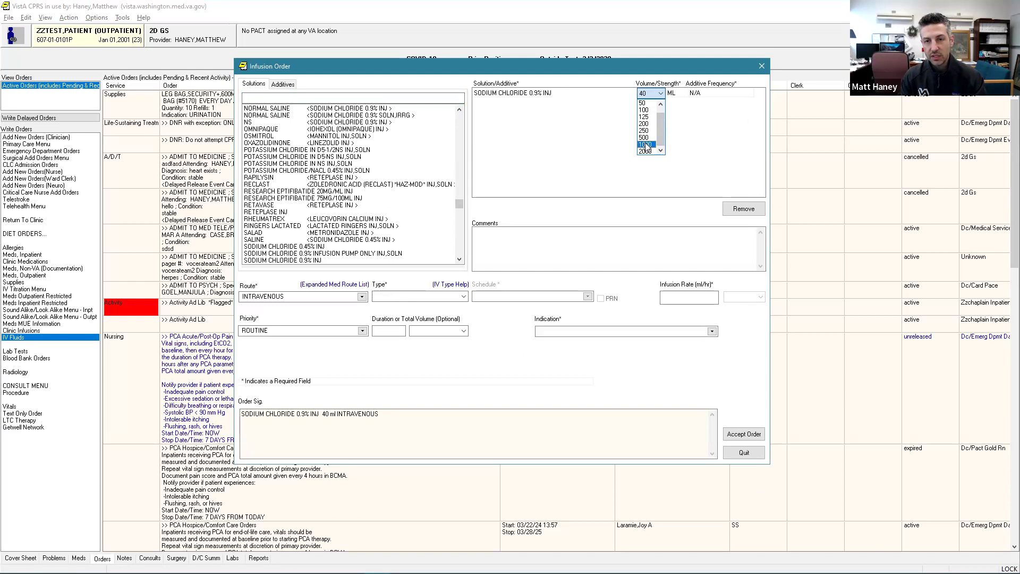
{"action": "left_click", "coordinate": [646, 144]}
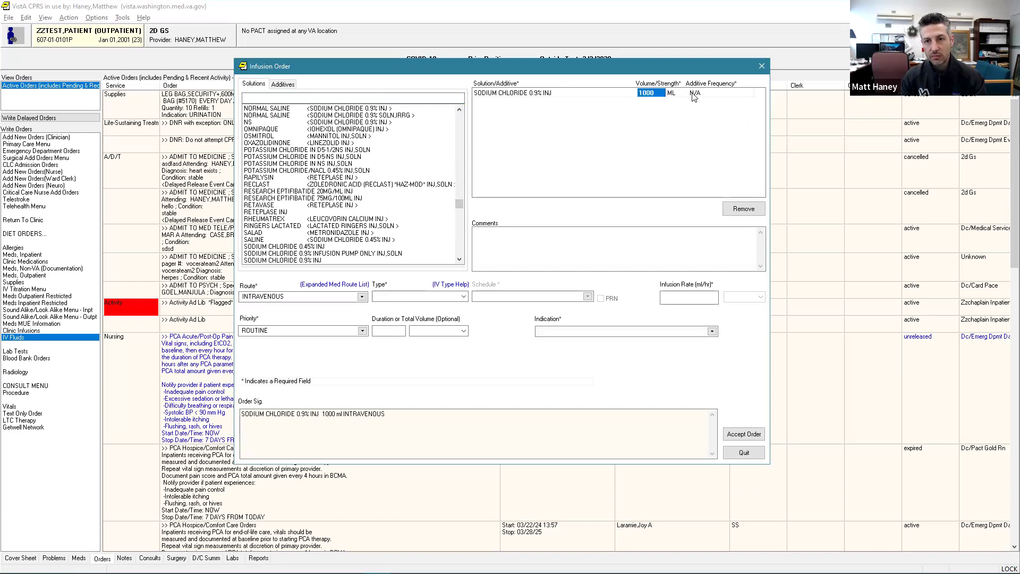
{"action": "left_click", "coordinate": [698, 116]}
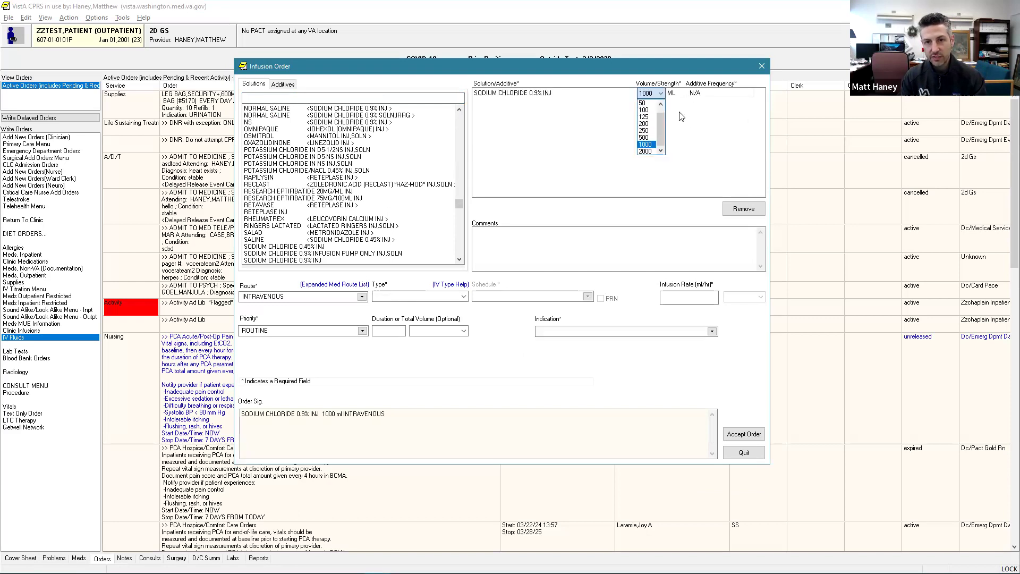
{"action": "left_click", "coordinate": [646, 145]}
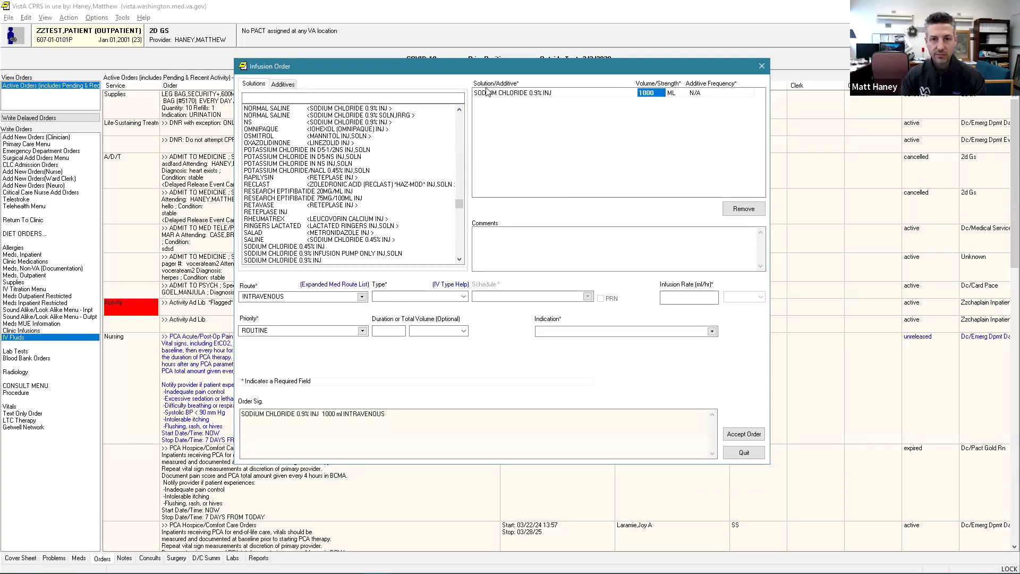
- Set the saline order's type to Continuous and its infusion rate to 150 ml/hr
{"action": "left_click", "coordinate": [461, 297]}
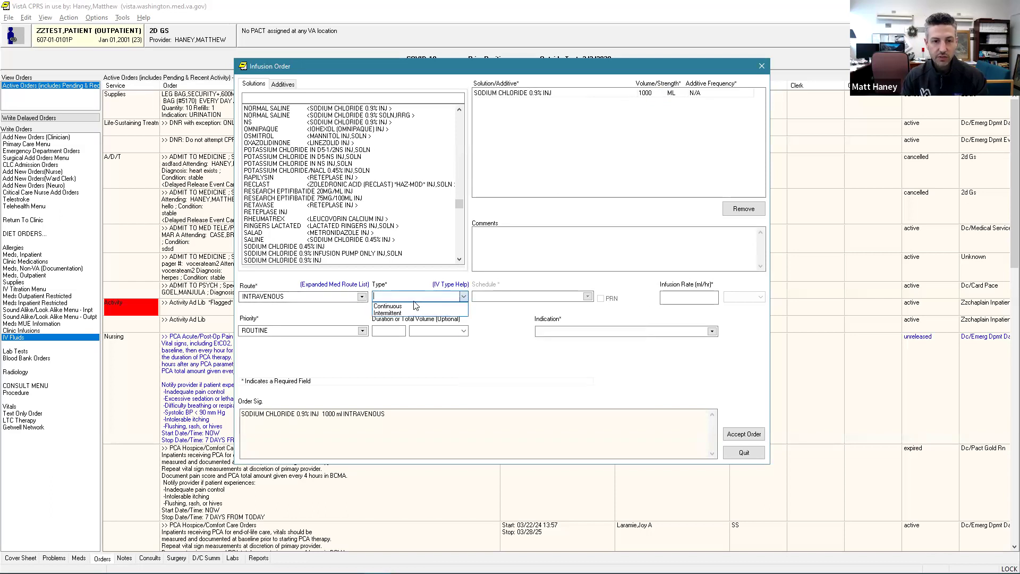
{"action": "left_click", "coordinate": [388, 307]}
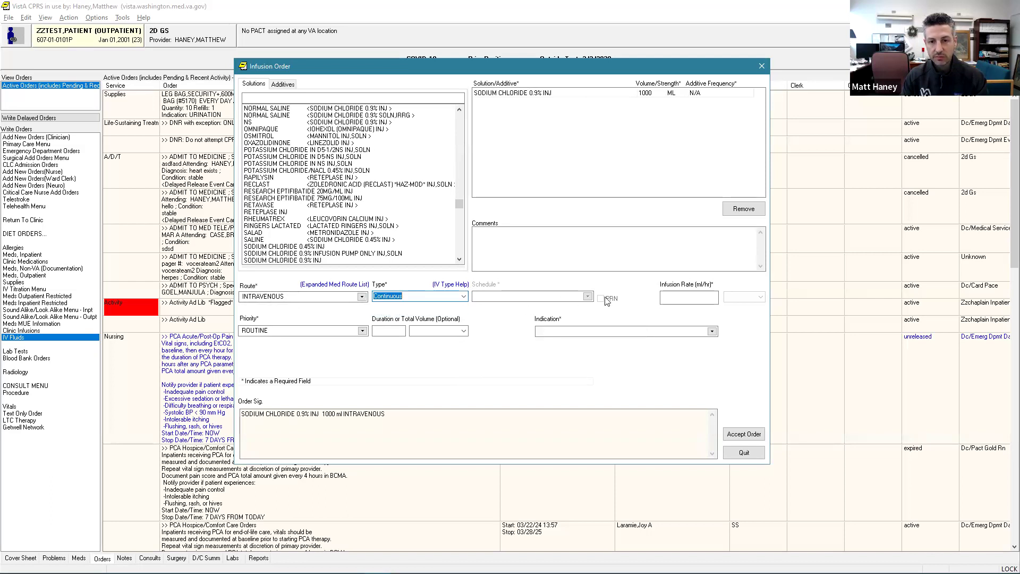
{"action": "left_click", "coordinate": [680, 297]}
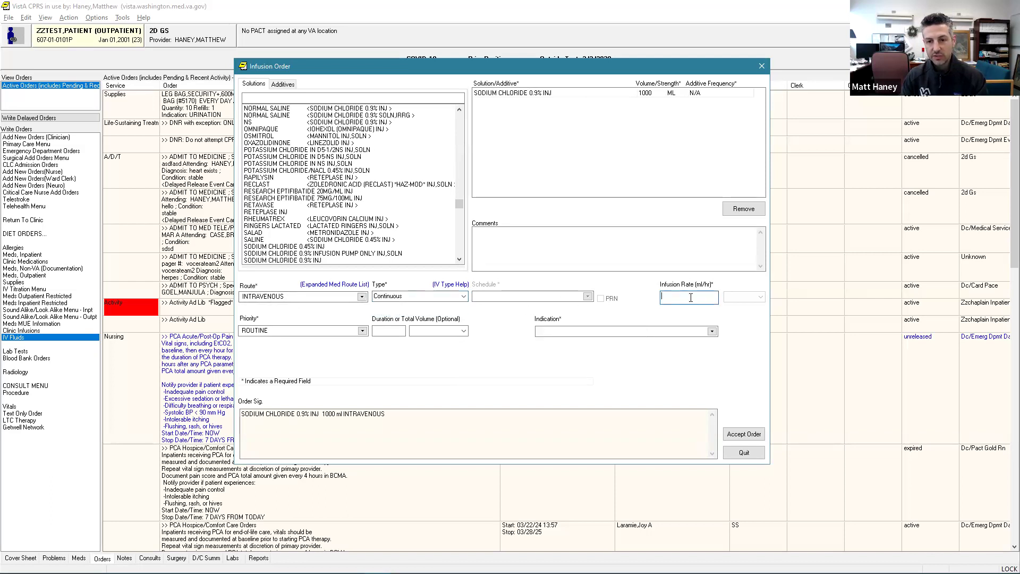
{"action": "type", "text": "150"}
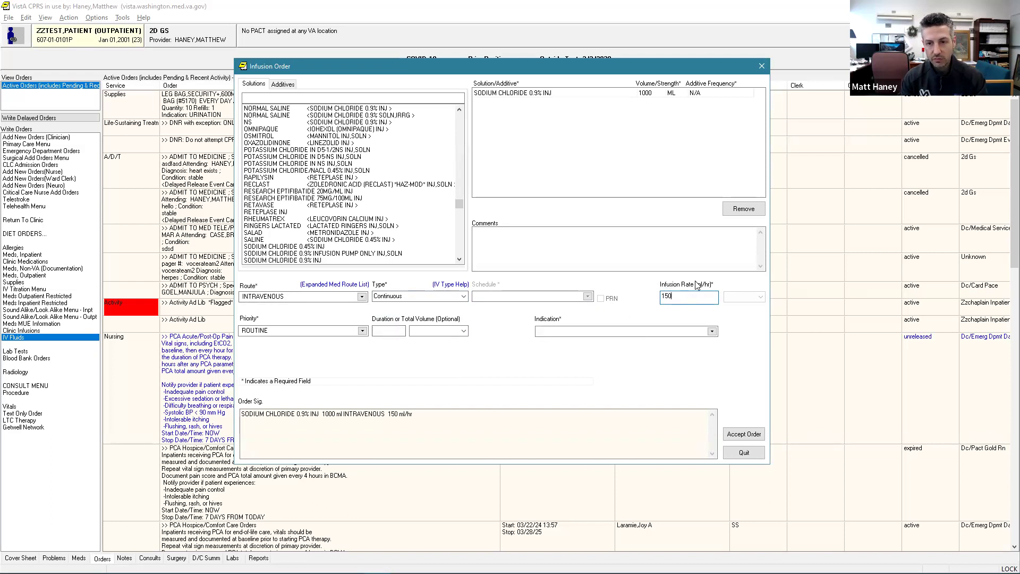
- Limit the saline infusion's duration to 12 hours
{"action": "left_click", "coordinate": [388, 330]}
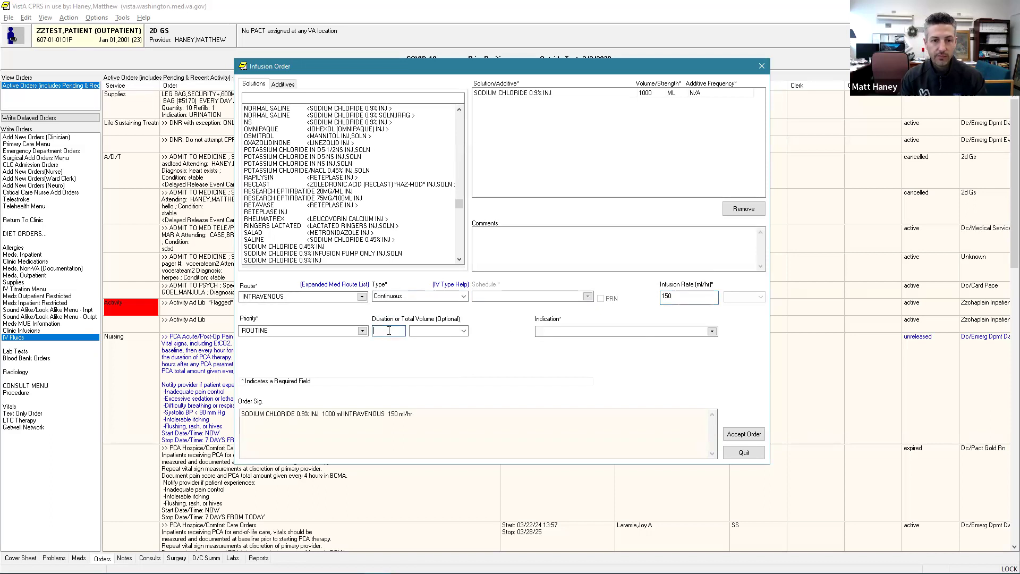
{"action": "left_click", "coordinate": [463, 330]}
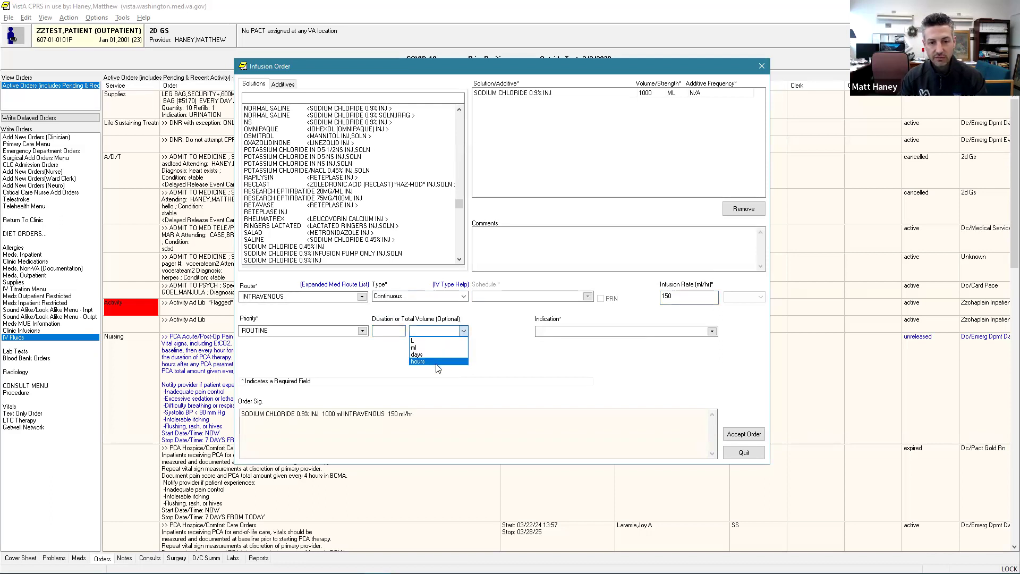
{"action": "left_click", "coordinate": [440, 361]}
{"action": "left_click", "coordinate": [394, 335]}
{"action": "type", "text": "12"}
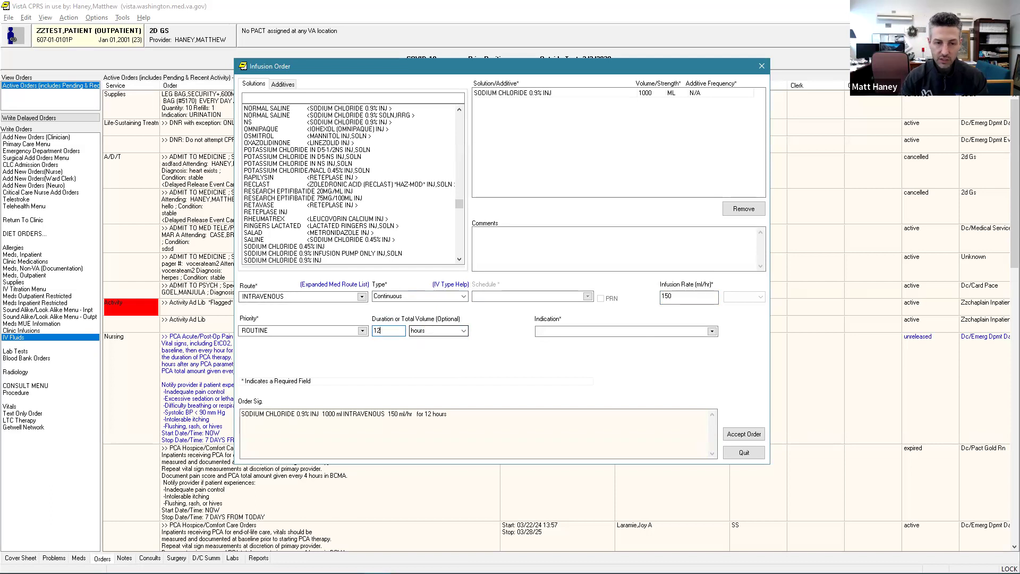
- Limit the saline infusion by a total volume of 3 L
{"action": "left_click", "coordinate": [464, 331]}
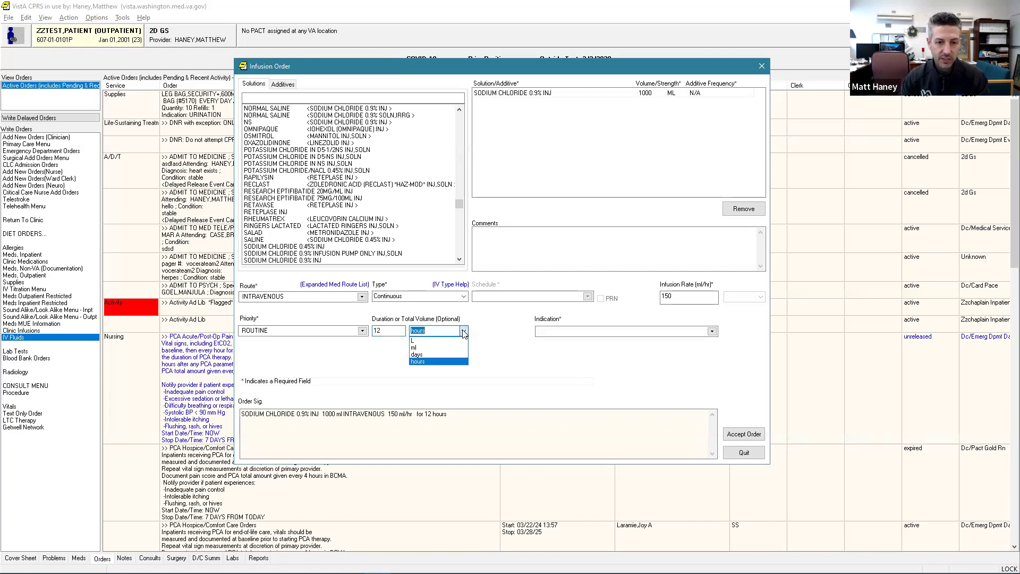
{"action": "left_click", "coordinate": [438, 343]}
{"action": "left_click", "coordinate": [389, 328]}
{"action": "type", "text": "3"}
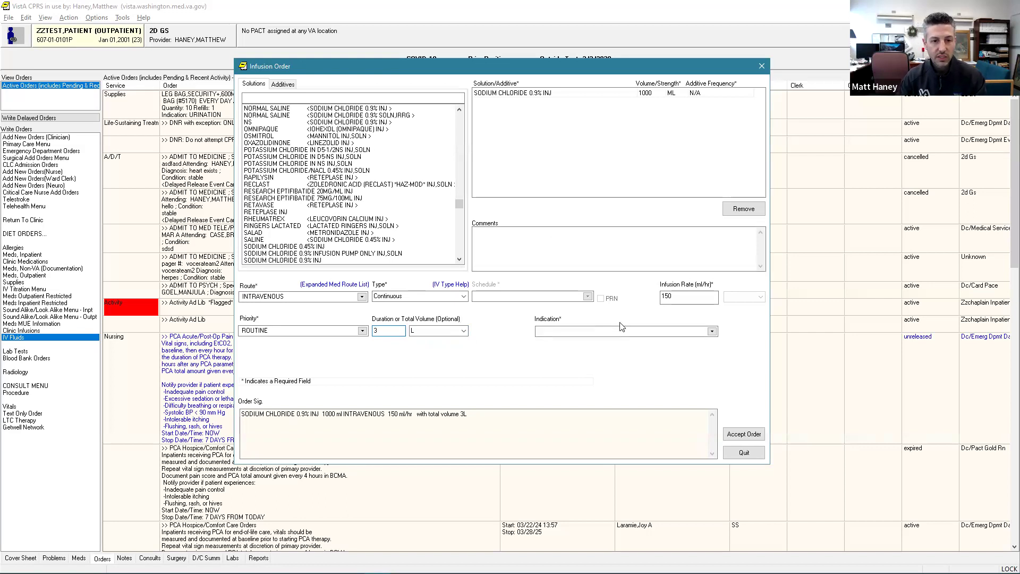
- Set the saline infusion's indication to hypovolemia, accept the order and close the infusion order form
{"action": "left_click", "coordinate": [712, 332]}
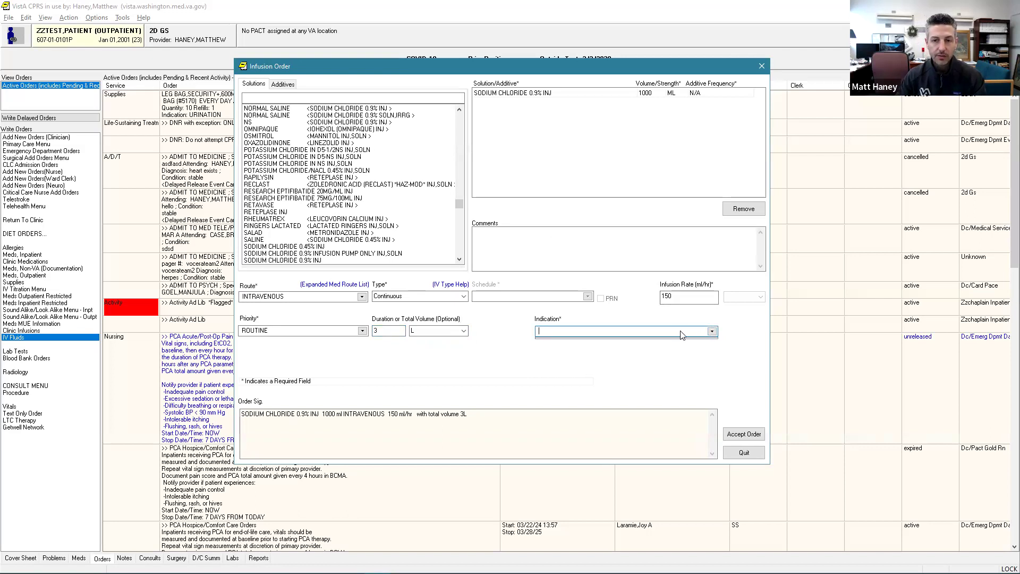
{"action": "left_click", "coordinate": [712, 333]}
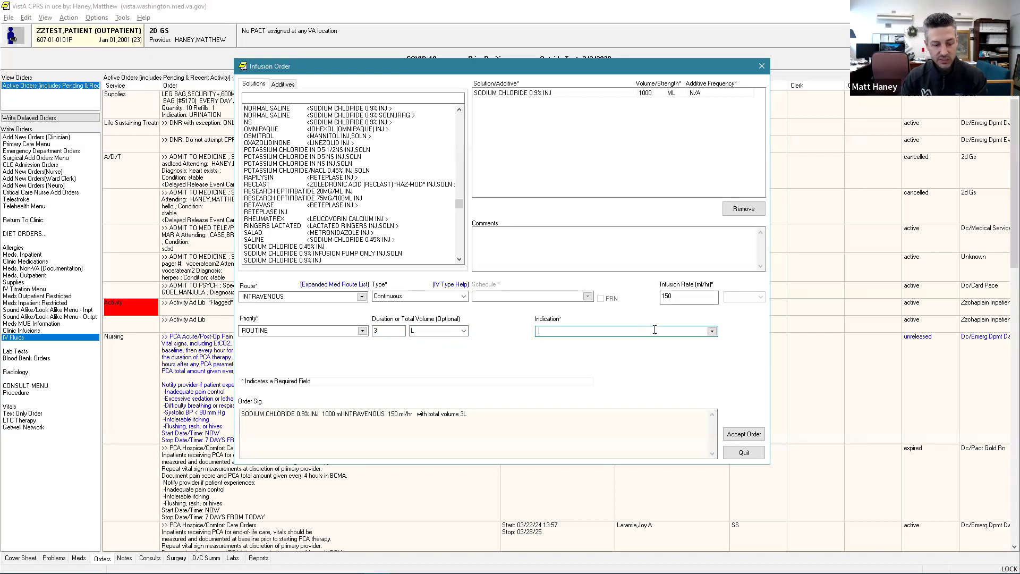
{"action": "type", "text": "hypovolemia"}
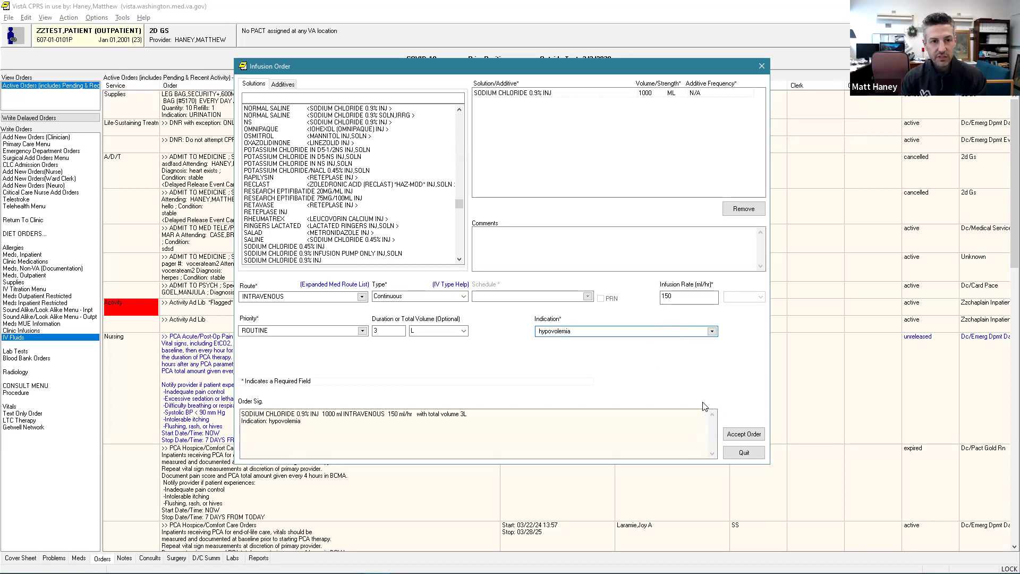
{"action": "left_click", "coordinate": [749, 435]}
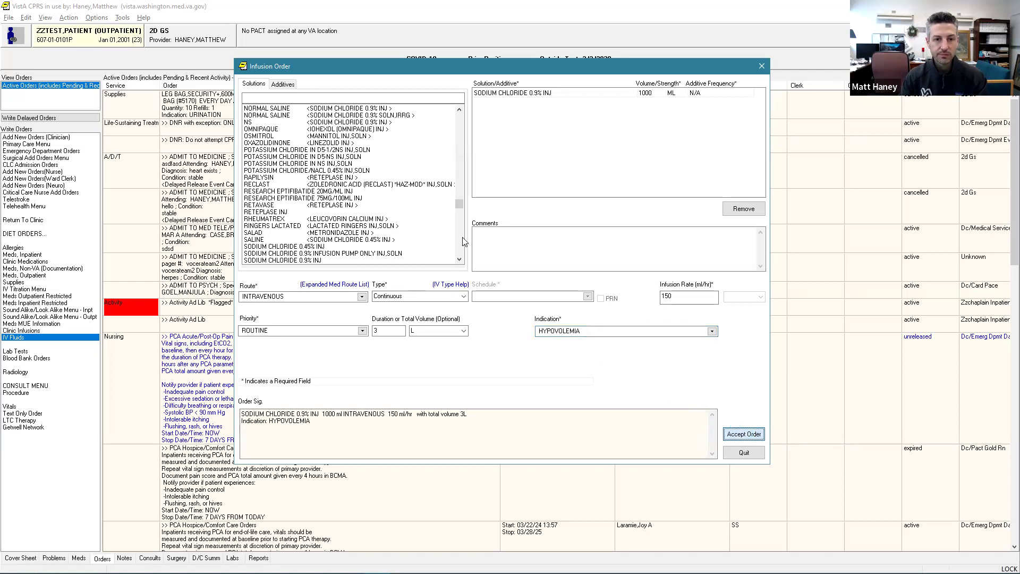
{"action": "left_click", "coordinate": [761, 66]}
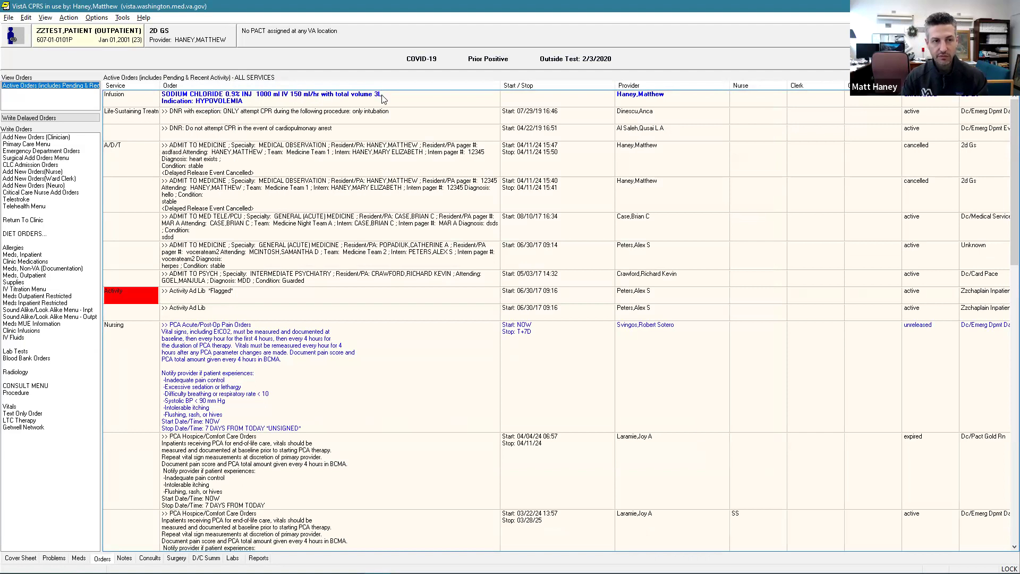
- Reopen the unsigned saline infusion order for changes and add POTASSIUM CHLORIDE INJ,SOLN as an additive with a strength of 4 MEQ
{"action": "left_click", "coordinate": [247, 104]}
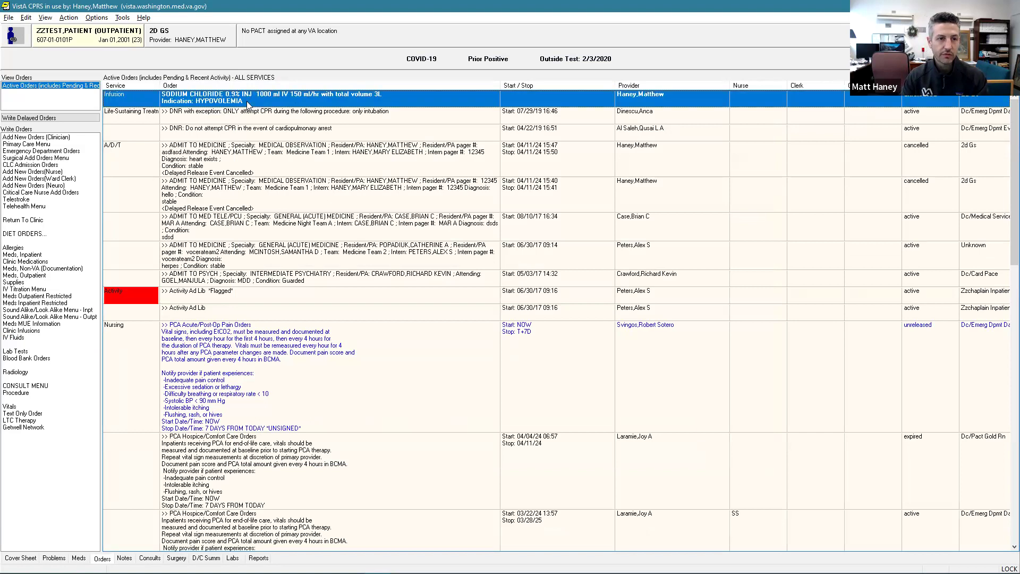
{"action": "right_click", "coordinate": [287, 96]}
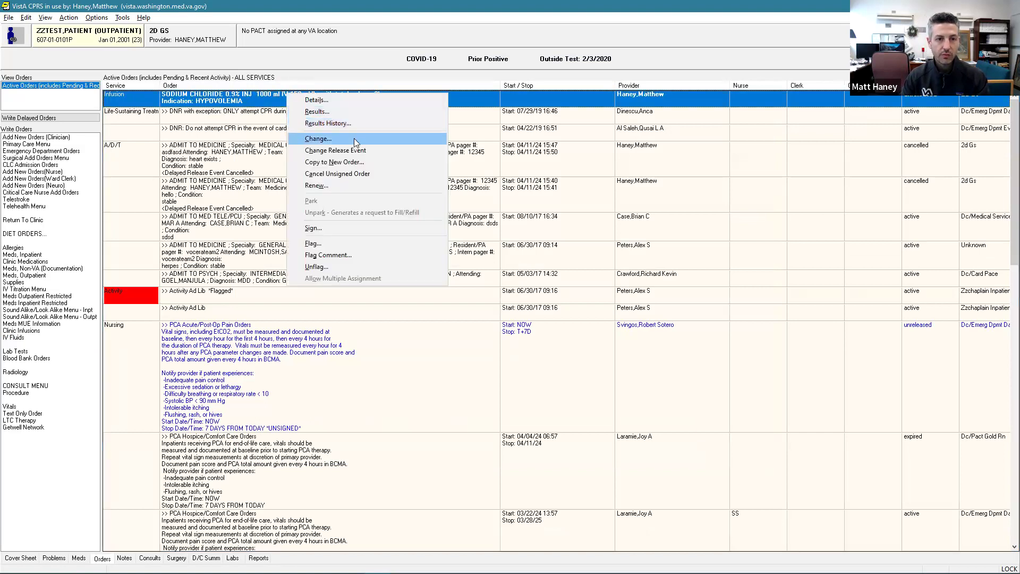
{"action": "left_click", "coordinate": [356, 140]}
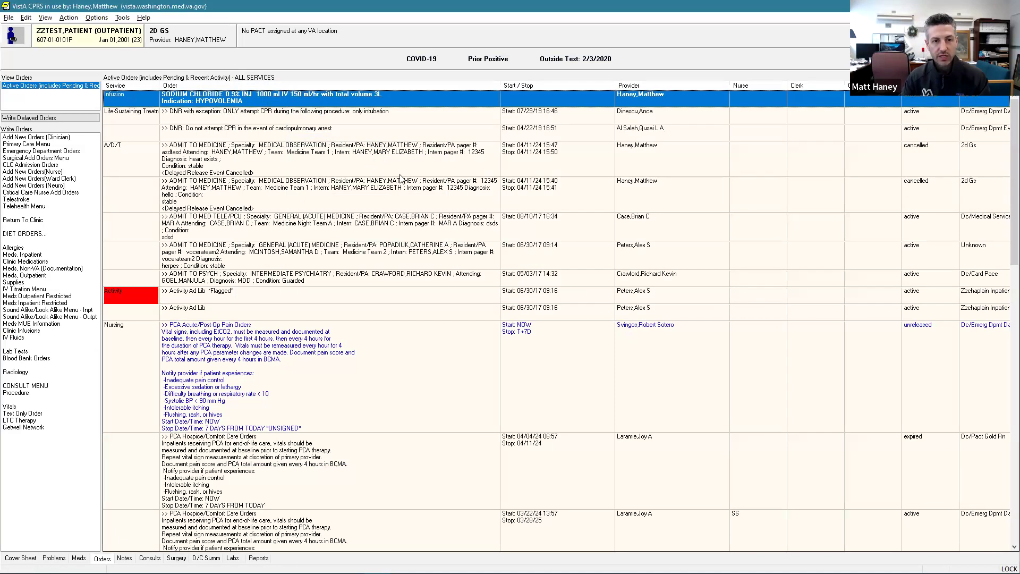
{"action": "left_click", "coordinate": [289, 109]}
{"action": "type", "text": "potass"}
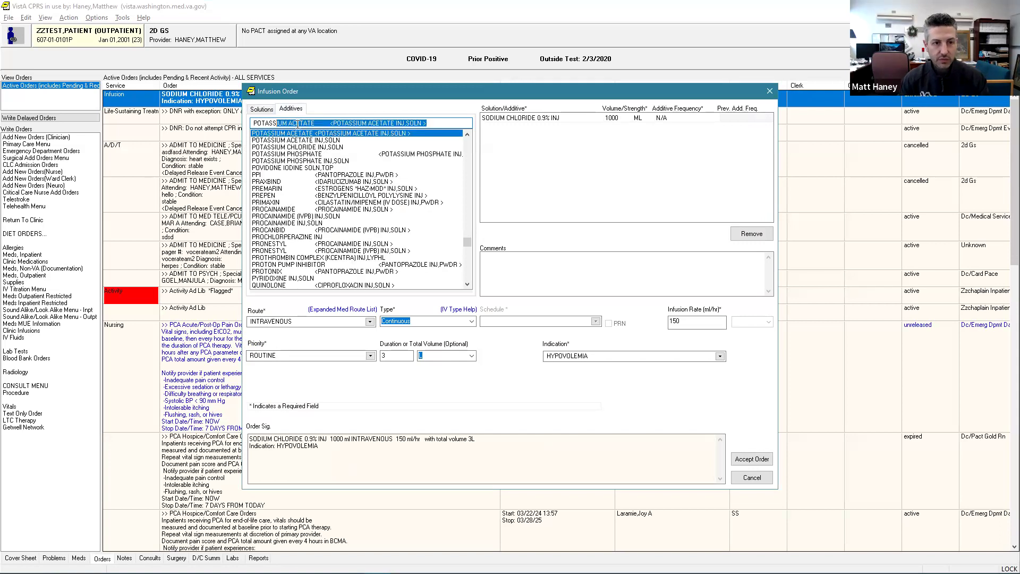
{"action": "left_click", "coordinate": [329, 146]}
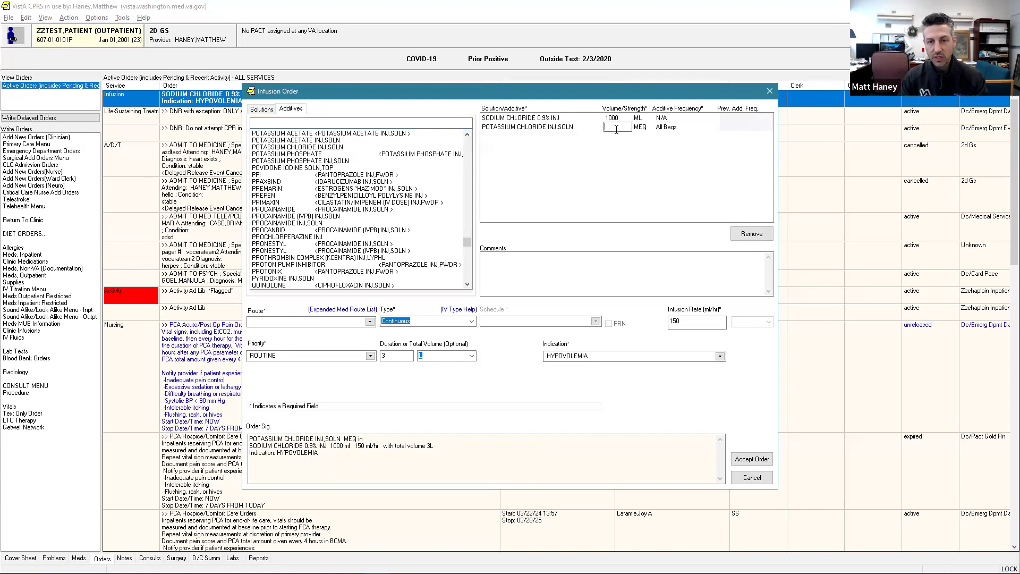
{"action": "type", "text": "4"}
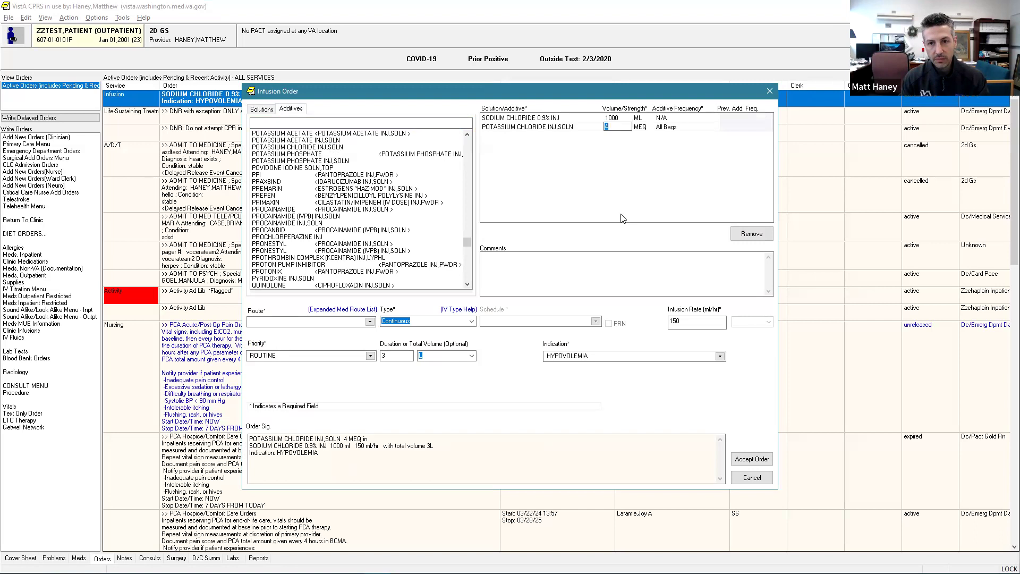
{"action": "left_click", "coordinate": [573, 280]}
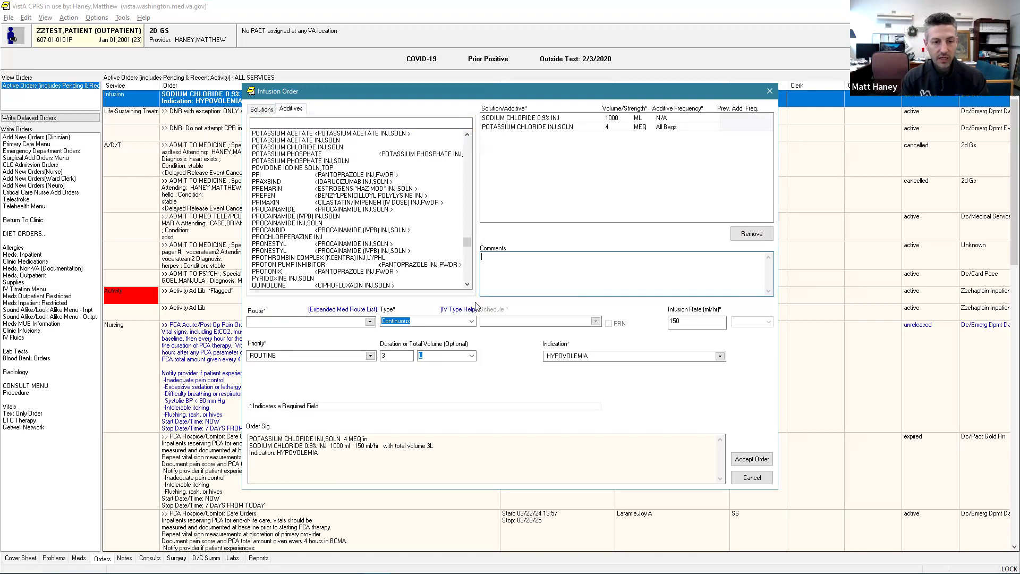
{"action": "left_click", "coordinate": [670, 324]}
{"action": "left_click", "coordinate": [616, 272]}
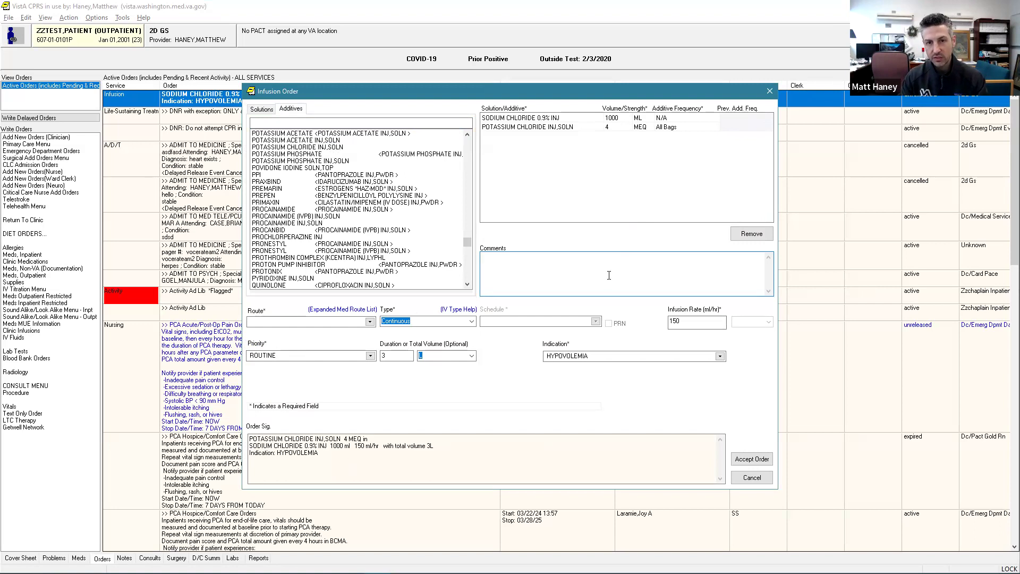
{"action": "left_click", "coordinate": [701, 324]}
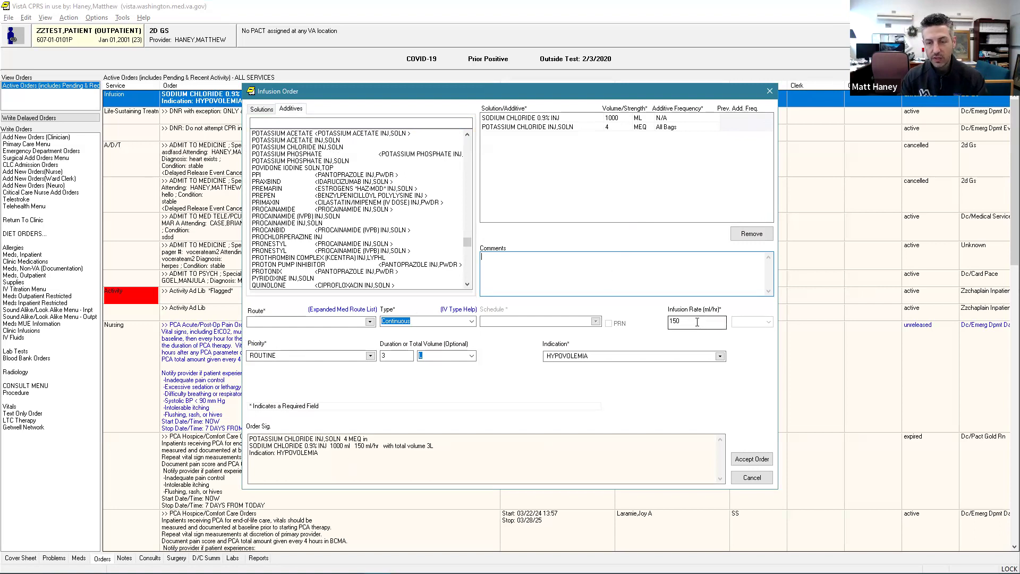
{"action": "left_click", "coordinate": [618, 279]}
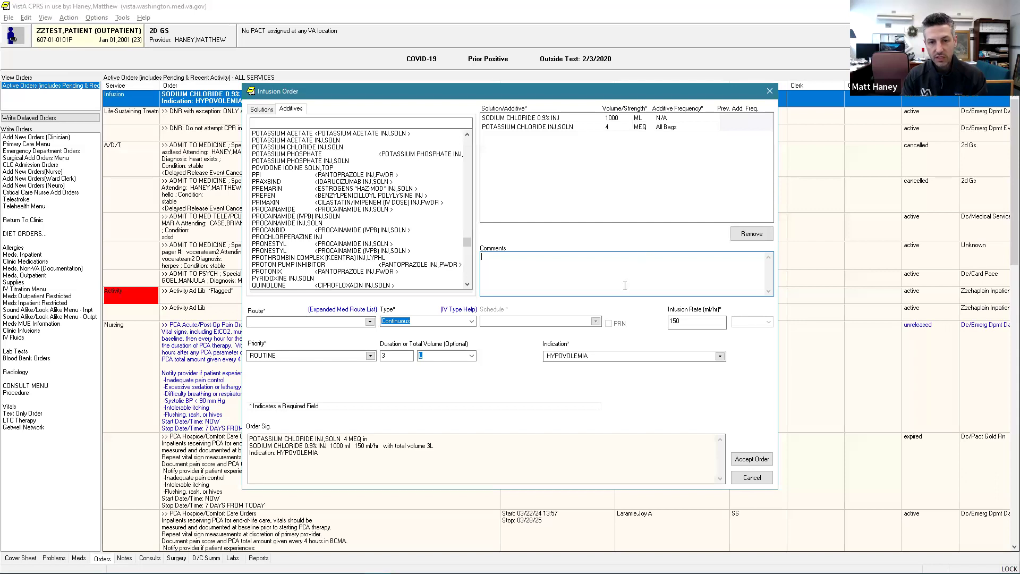
- Set the infusion's route to IV PIGGYBACK from the expanded medication route list
{"action": "left_click", "coordinate": [371, 321]}
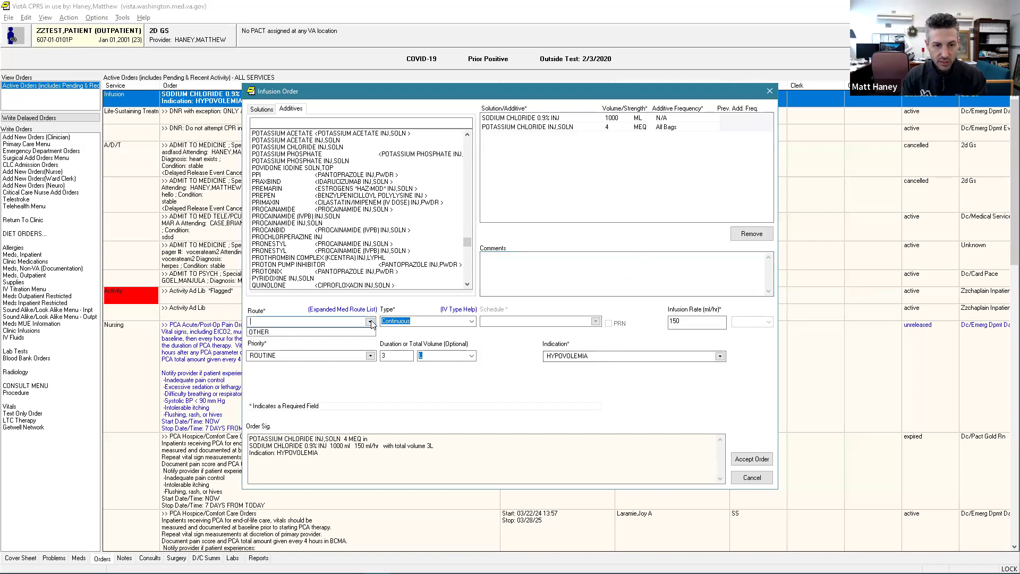
{"action": "left_click", "coordinate": [316, 332]}
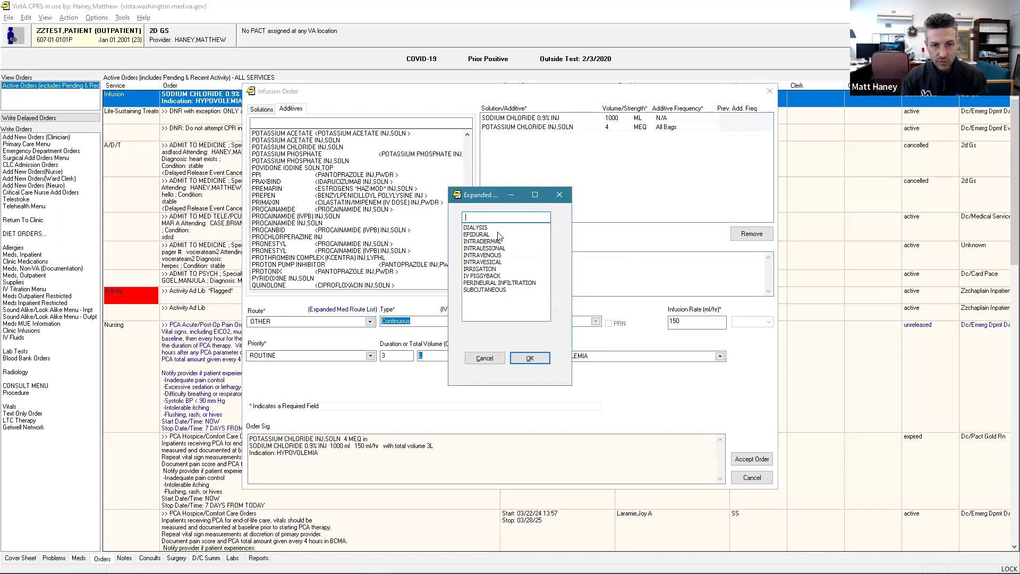
{"action": "left_click", "coordinate": [486, 276]}
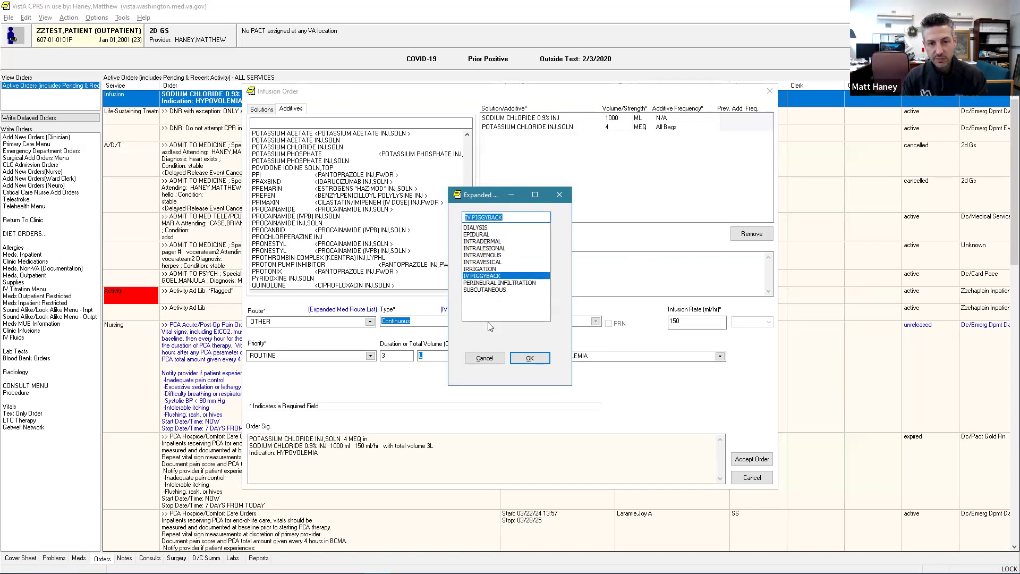
{"action": "left_click", "coordinate": [530, 359]}
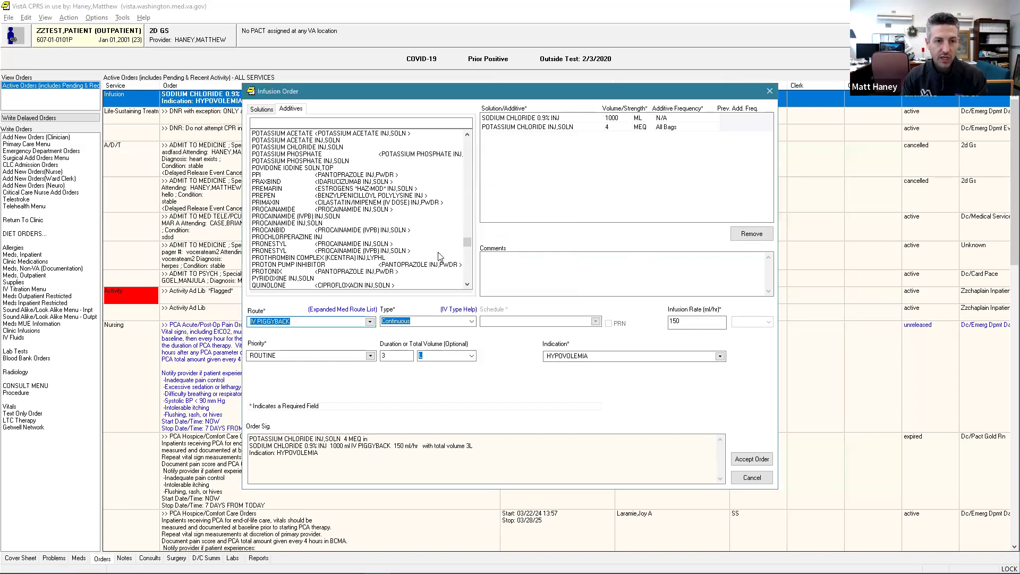
- Browse the list of additives available for the infusion order
{"action": "left_click", "coordinate": [323, 123]}
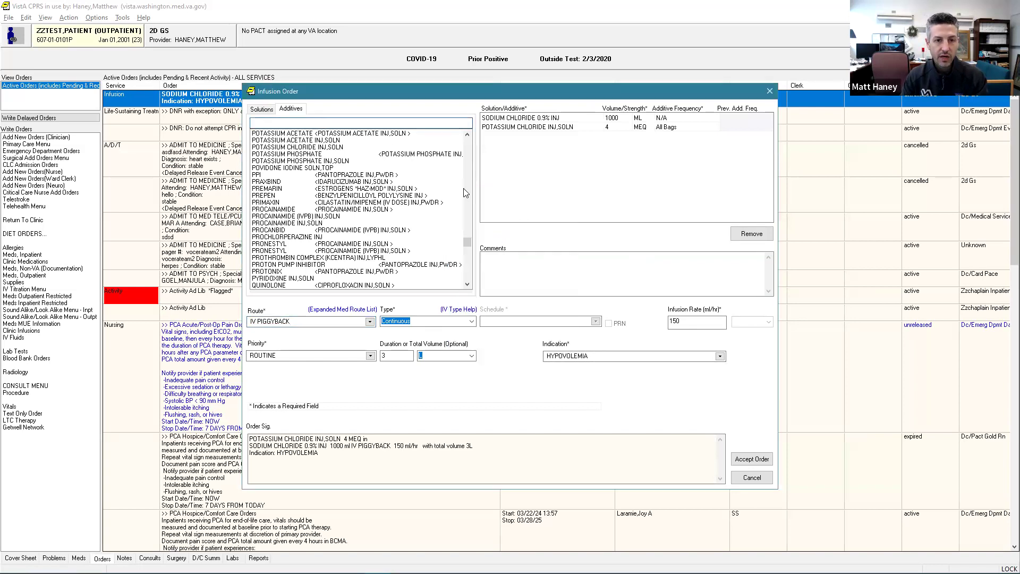
{"action": "scroll", "coordinate": [466, 192], "scroll_direction": "up", "scroll_amount": 15}
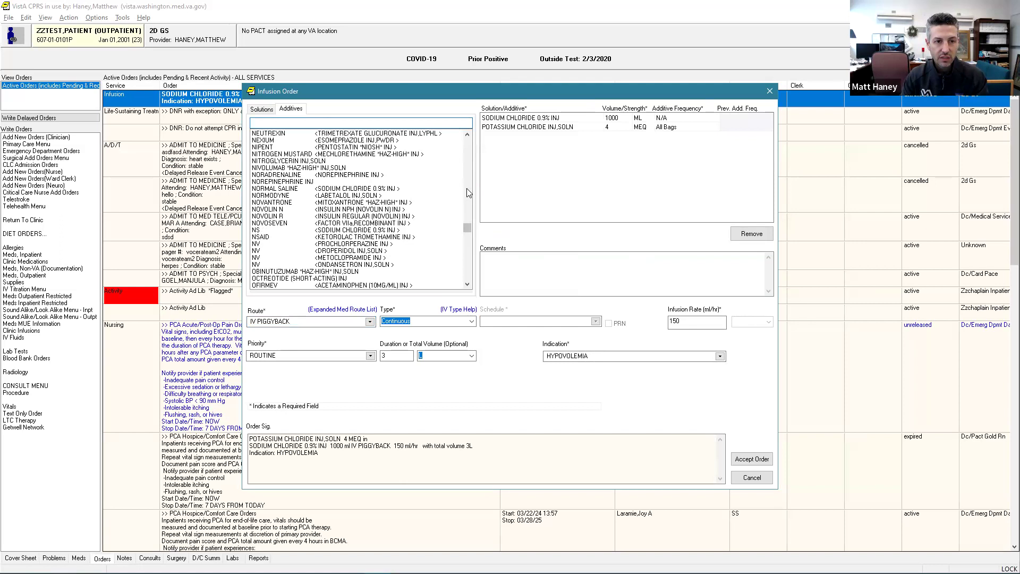
{"action": "left_click", "coordinate": [468, 250]}
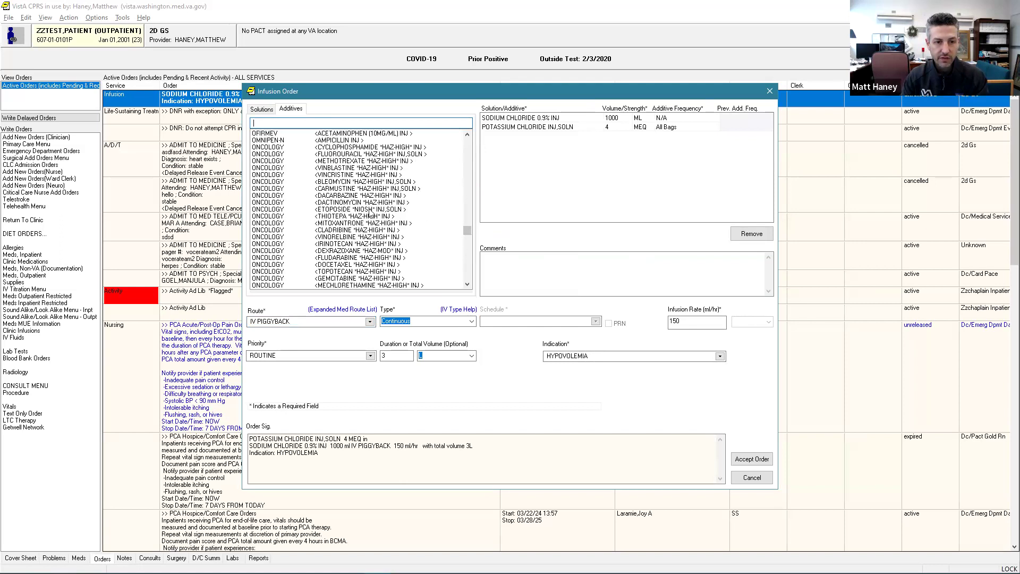
{"action": "left_click", "coordinate": [467, 149]}
{"action": "left_click", "coordinate": [468, 149]}
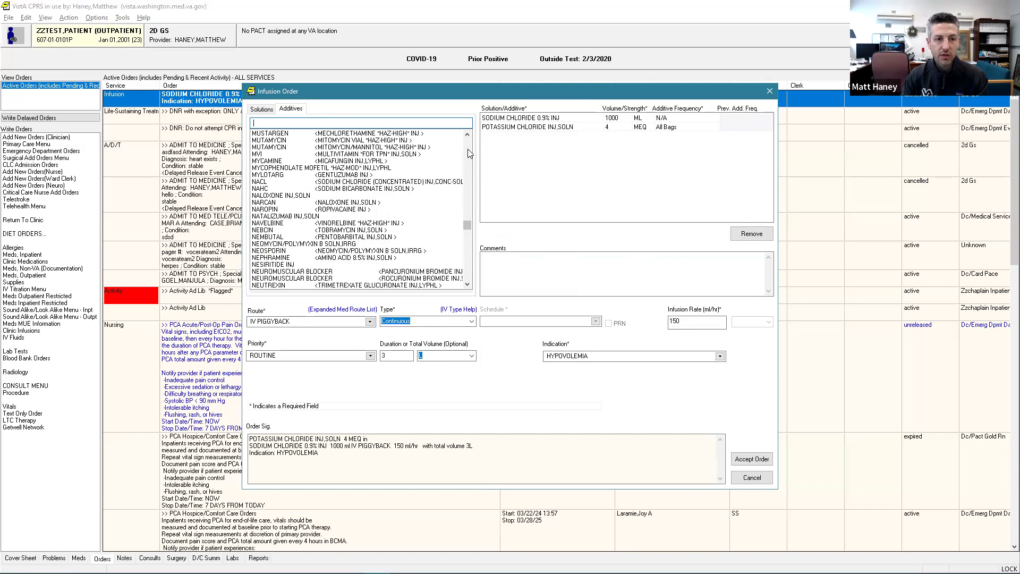
{"action": "left_click", "coordinate": [468, 149]}
{"action": "left_click", "coordinate": [467, 153]}
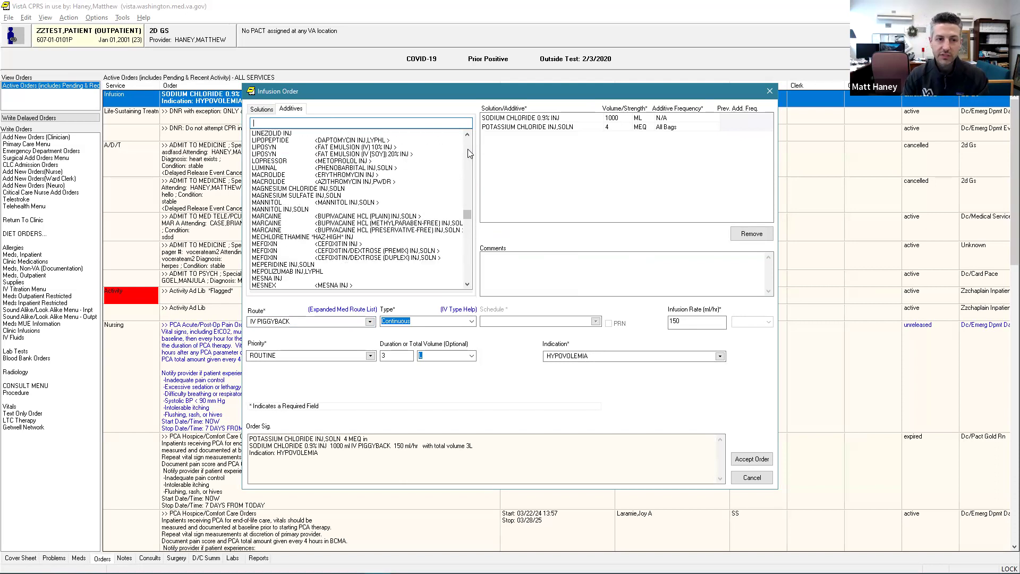
{"action": "left_click", "coordinate": [467, 148]}
{"action": "left_click", "coordinate": [467, 148]}
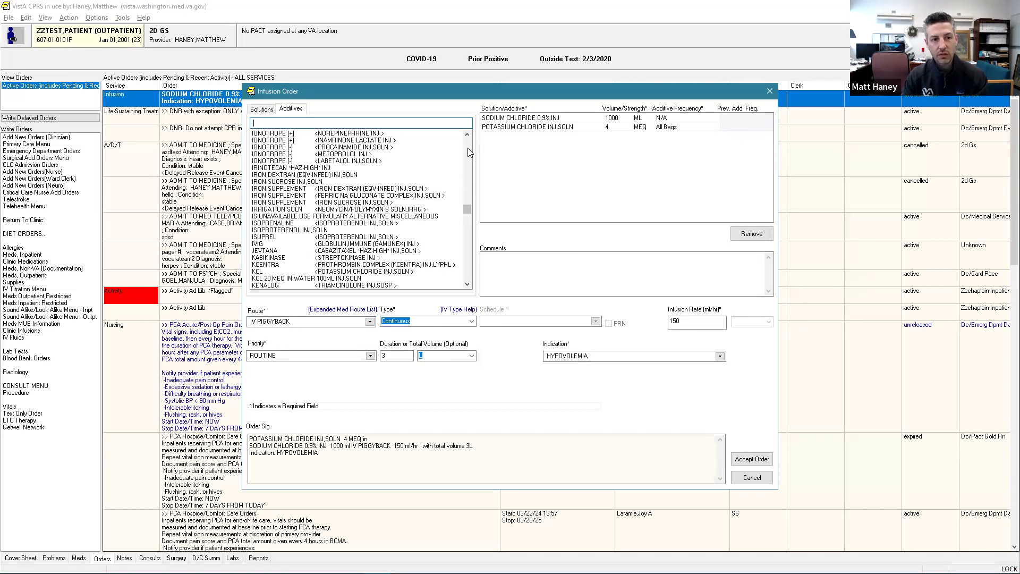
{"action": "left_click", "coordinate": [467, 148]}
{"action": "left_click", "coordinate": [468, 148]}
{"action": "left_click", "coordinate": [467, 148]}
{"action": "left_click", "coordinate": [467, 148]}
{"action": "left_click", "coordinate": [468, 148]}
{"action": "left_click", "coordinate": [468, 149]}
{"action": "left_click", "coordinate": [467, 148]}
{"action": "left_click", "coordinate": [467, 148]}
{"action": "left_click", "coordinate": [468, 149]}
{"action": "left_click", "coordinate": [467, 148]}
- Remove the potassium chloride additive, set the indication to dehydration and accept the changed saline order
{"action": "left_click", "coordinate": [521, 128]}
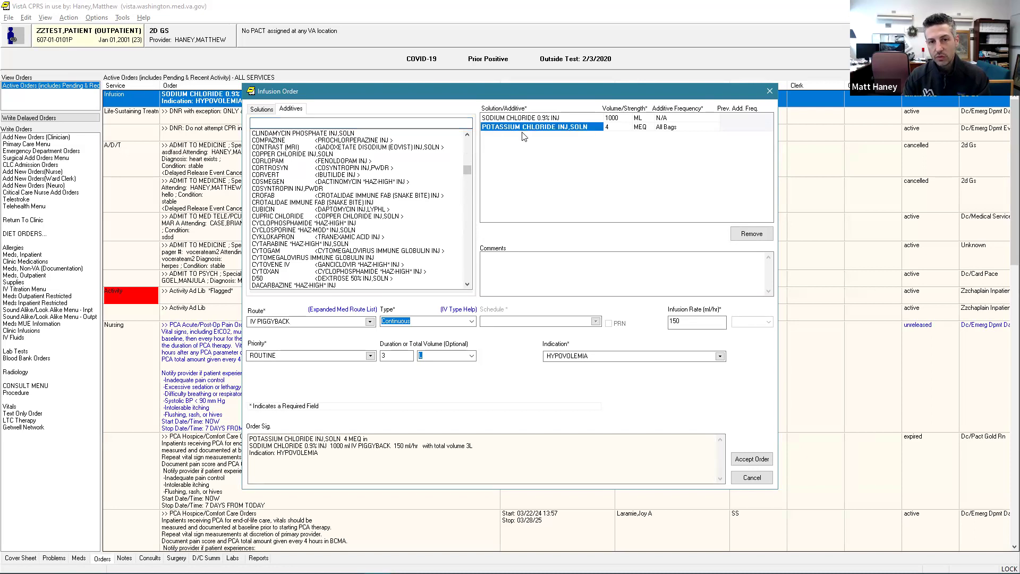
{"action": "left_click", "coordinate": [746, 234]}
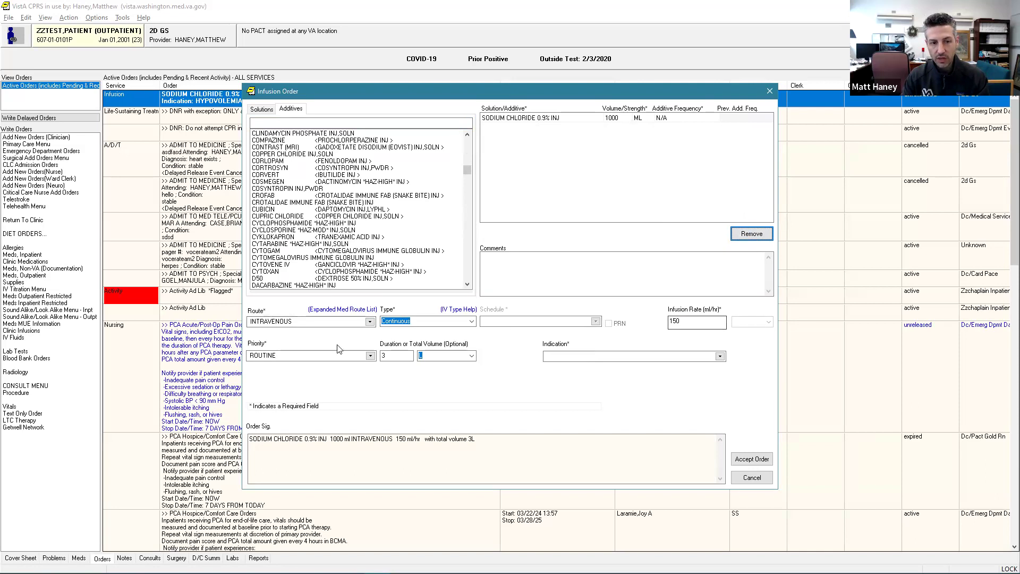
{"action": "left_click", "coordinate": [684, 356]}
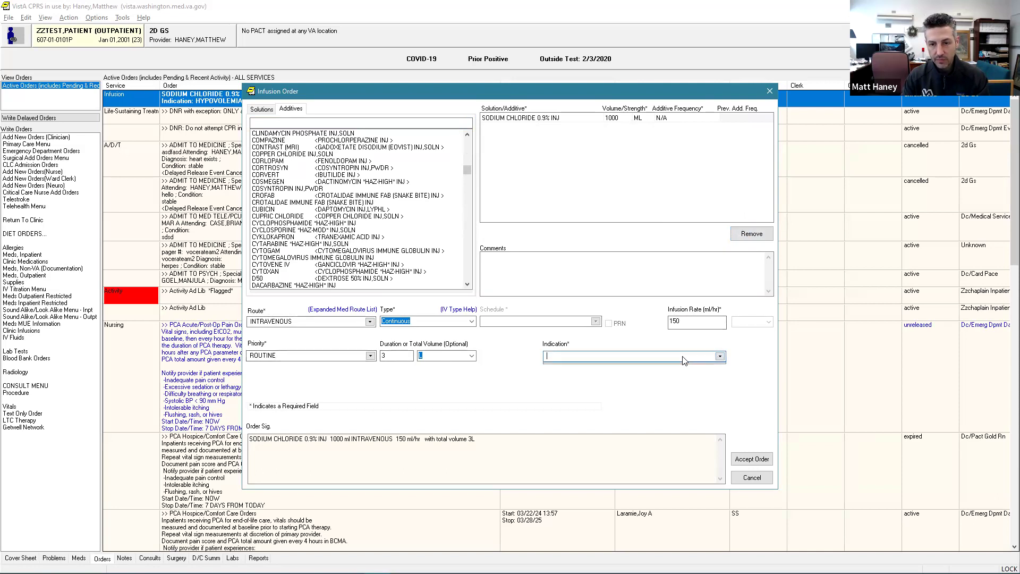
{"action": "type", "text": "dehydration"}
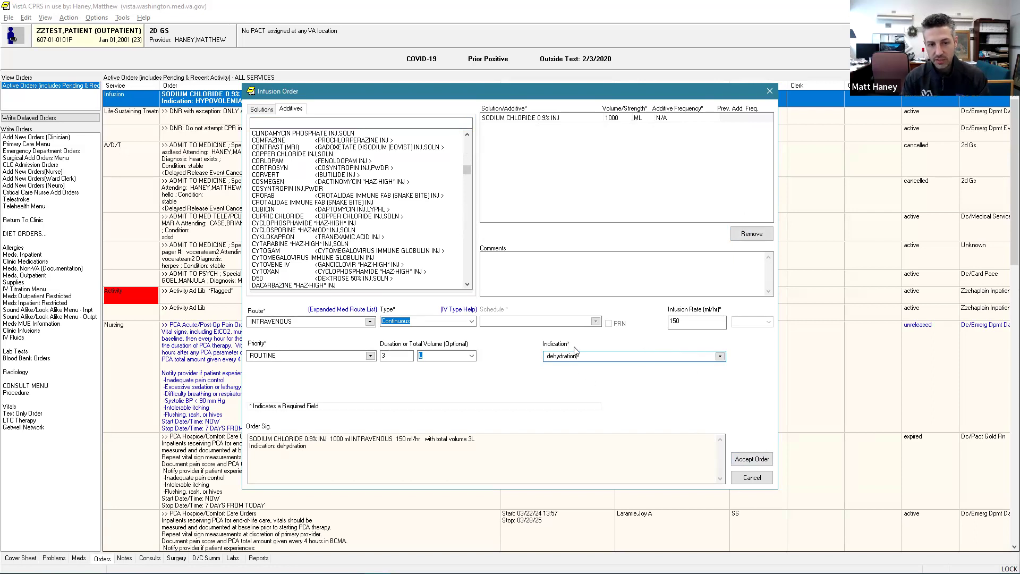
{"action": "left_click", "coordinate": [752, 460]}
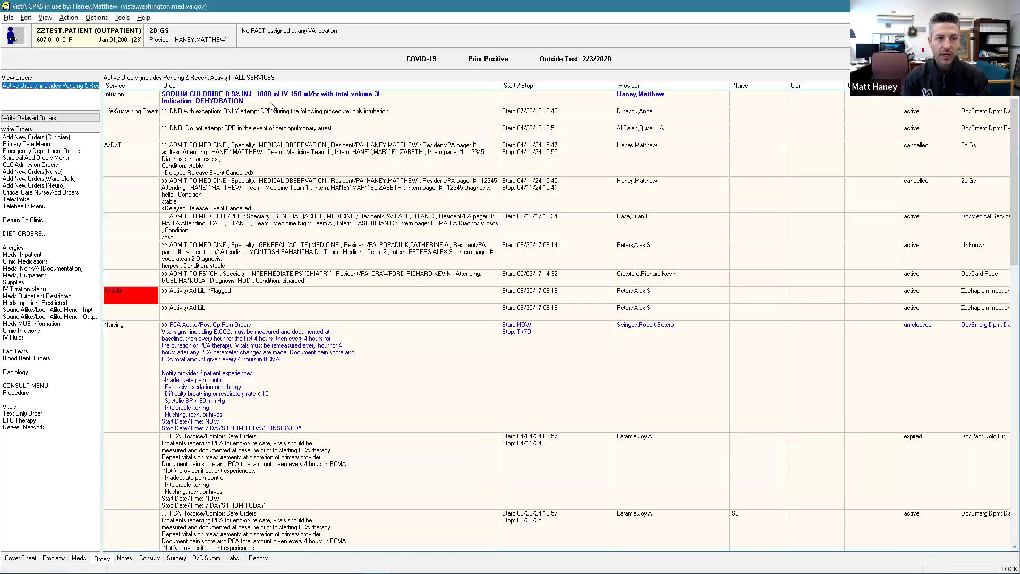
- Cancel the unsigned sodium chloride 0.9% infusion order and confirm the cancellation
{"action": "left_click", "coordinate": [308, 102]}
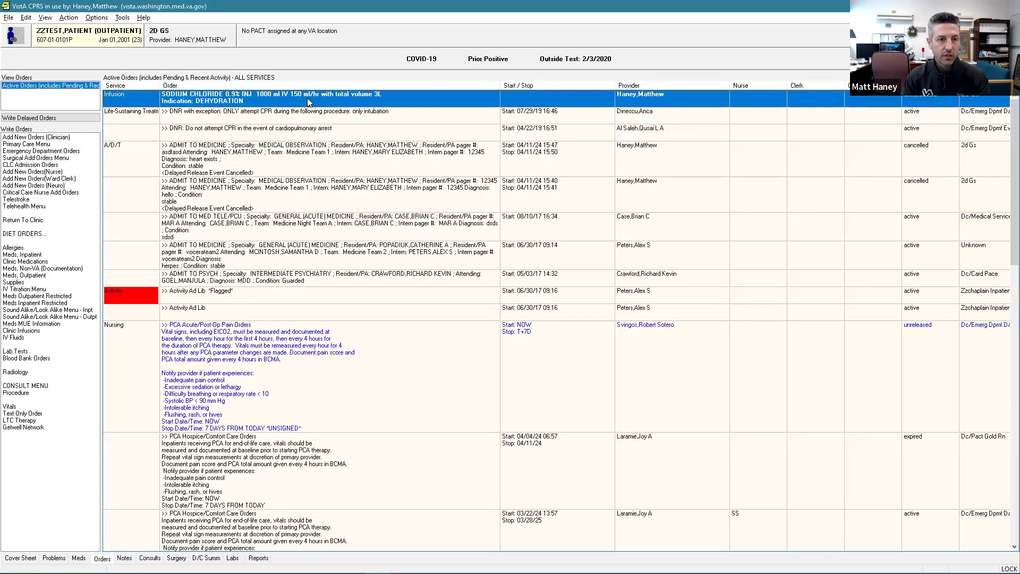
{"action": "right_click", "coordinate": [307, 98]}
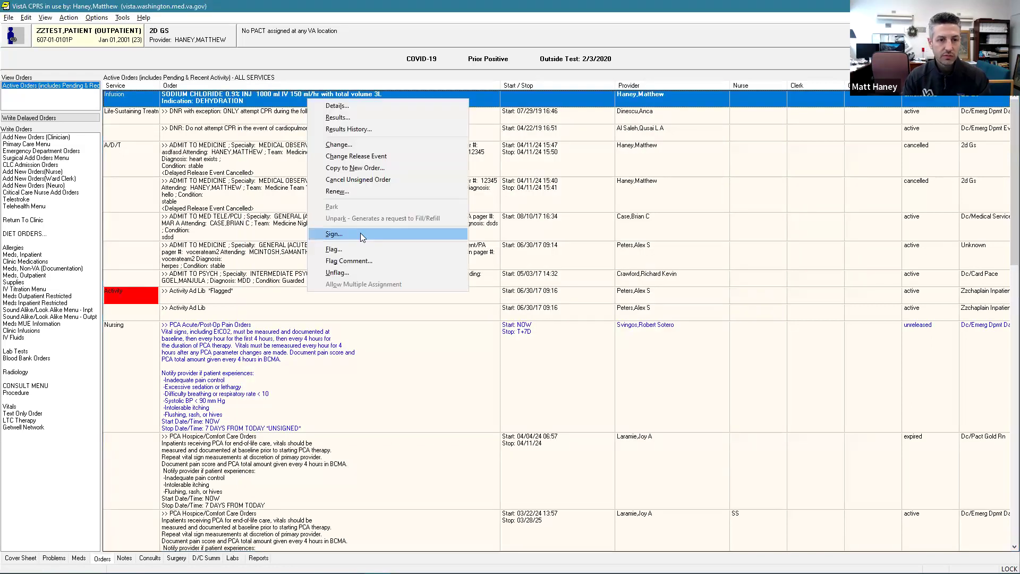
{"action": "left_click", "coordinate": [378, 179]}
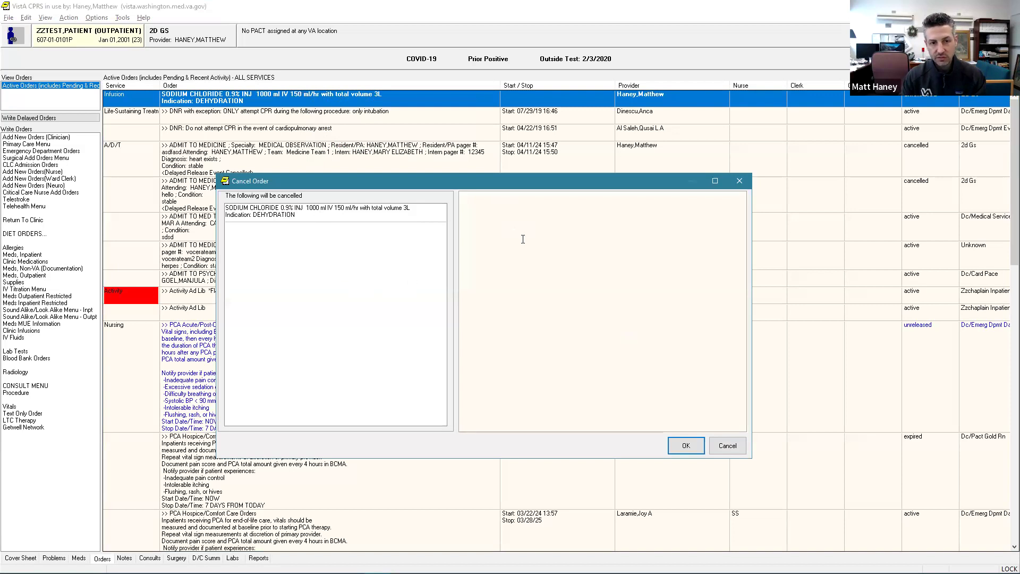
{"action": "left_click", "coordinate": [684, 447]}
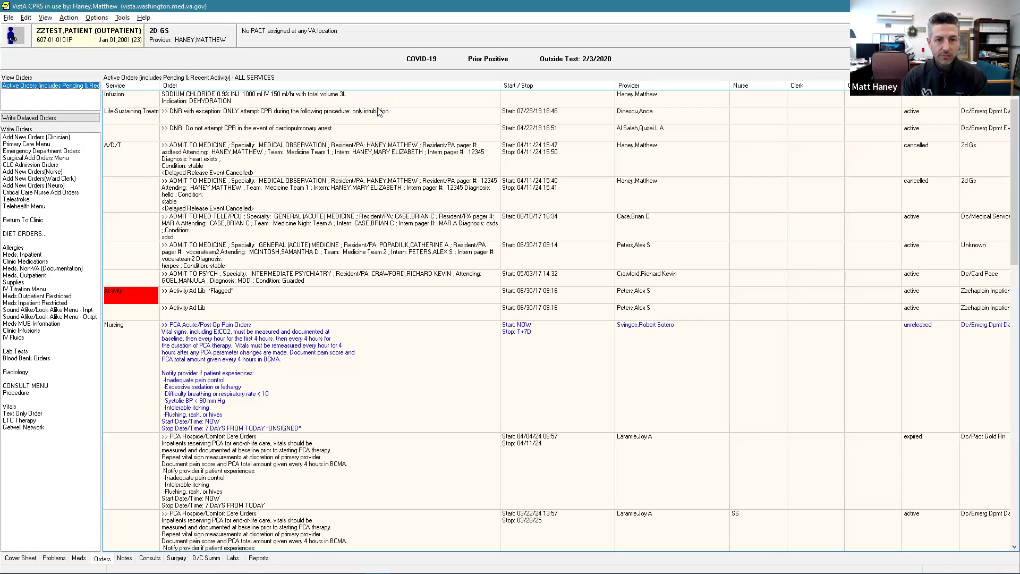
{"action": "left_click", "coordinate": [689, 100]}
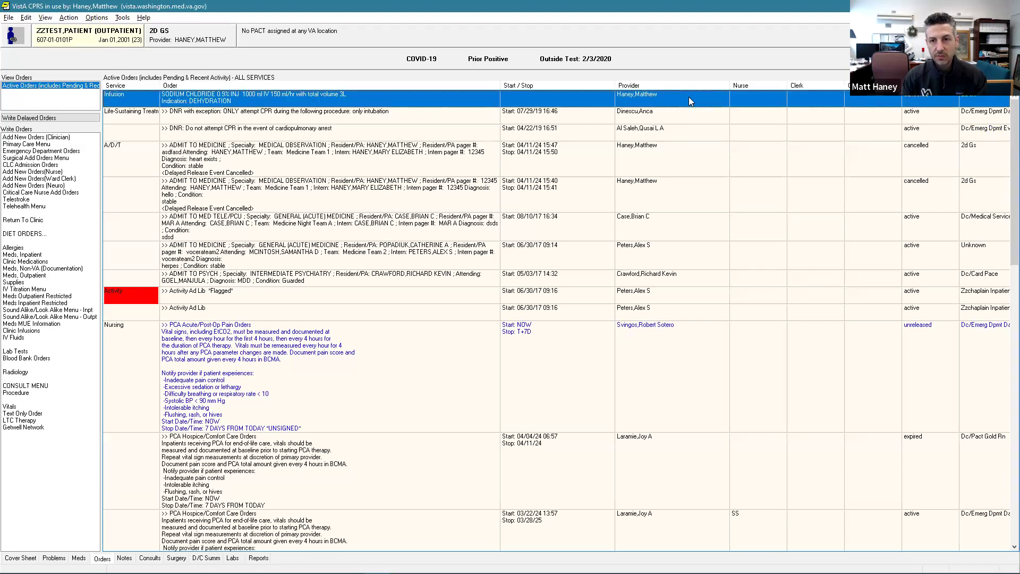